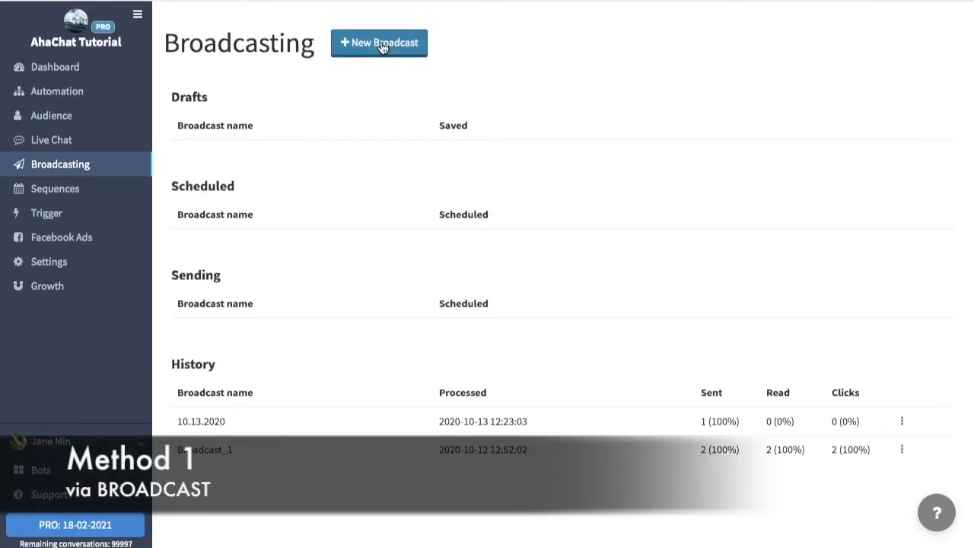
Create a new broadcast and set its subscription message tag to ACCOUNT_UPDATE, then back to CONFIRMED_EVENT_UPDATE.
click(381, 43)
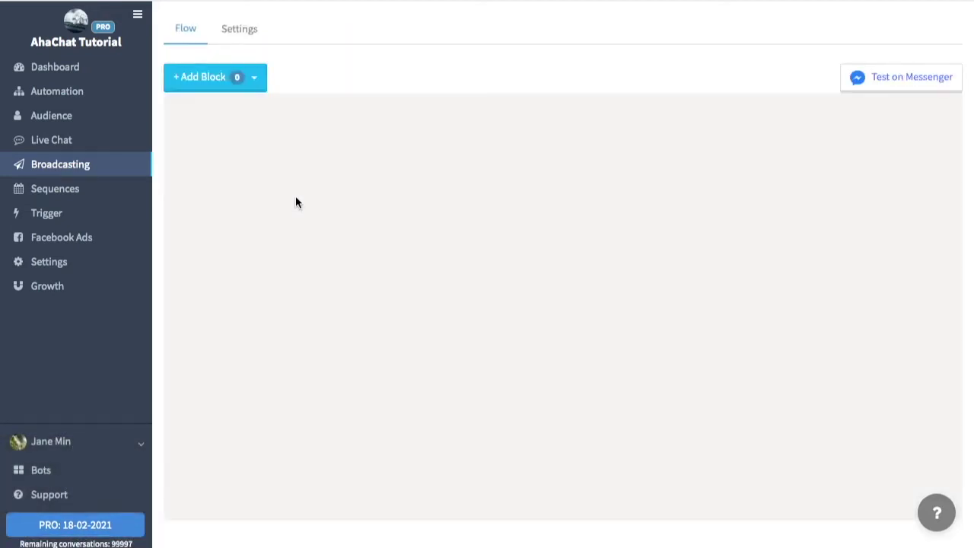
click(233, 28)
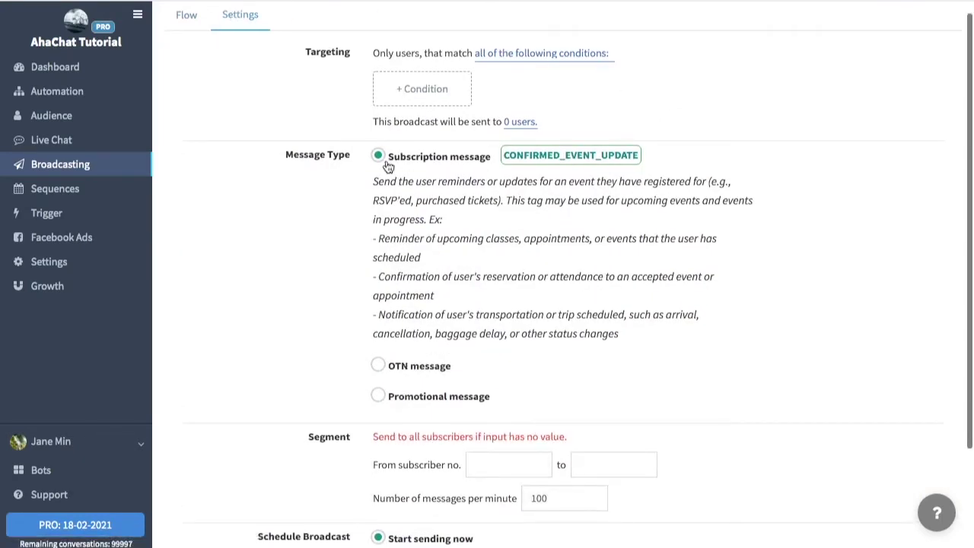
click(578, 155)
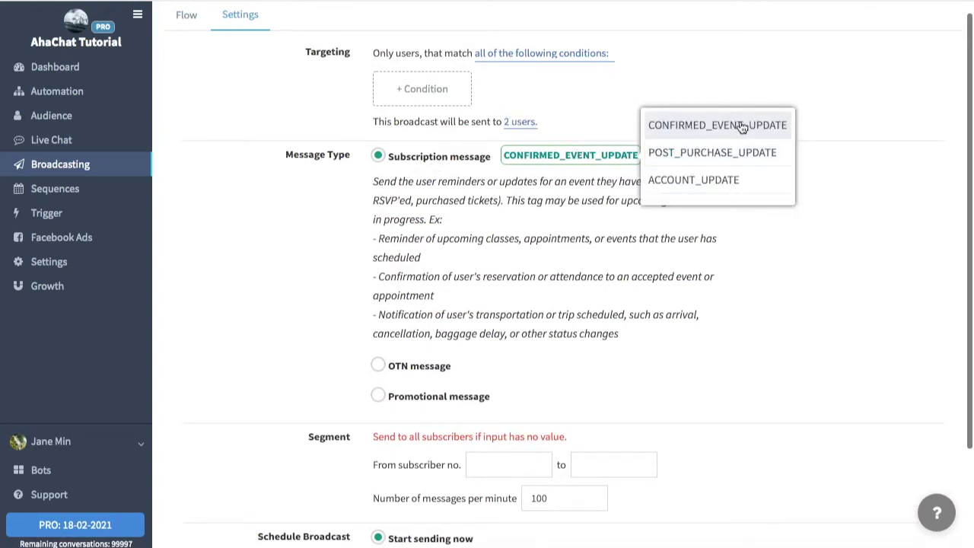
click(769, 186)
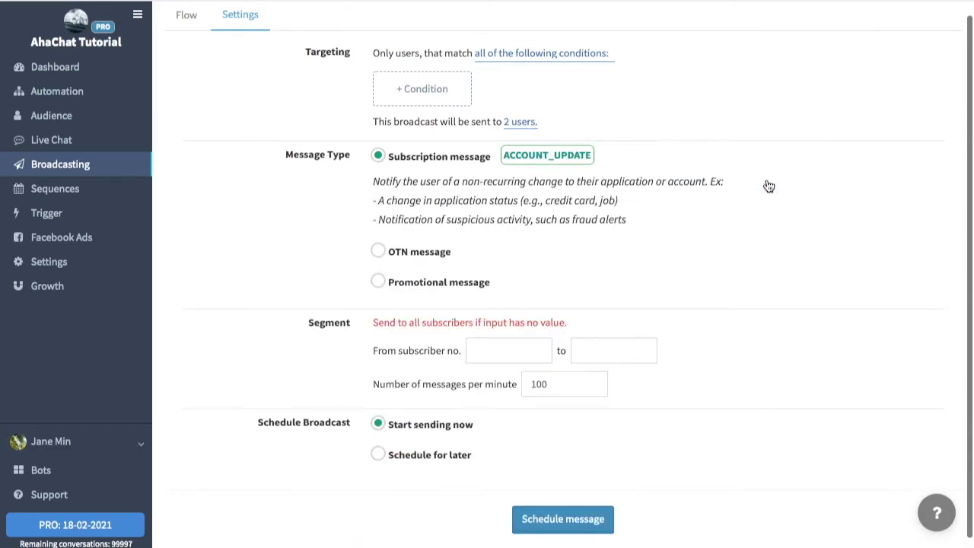
click(585, 156)
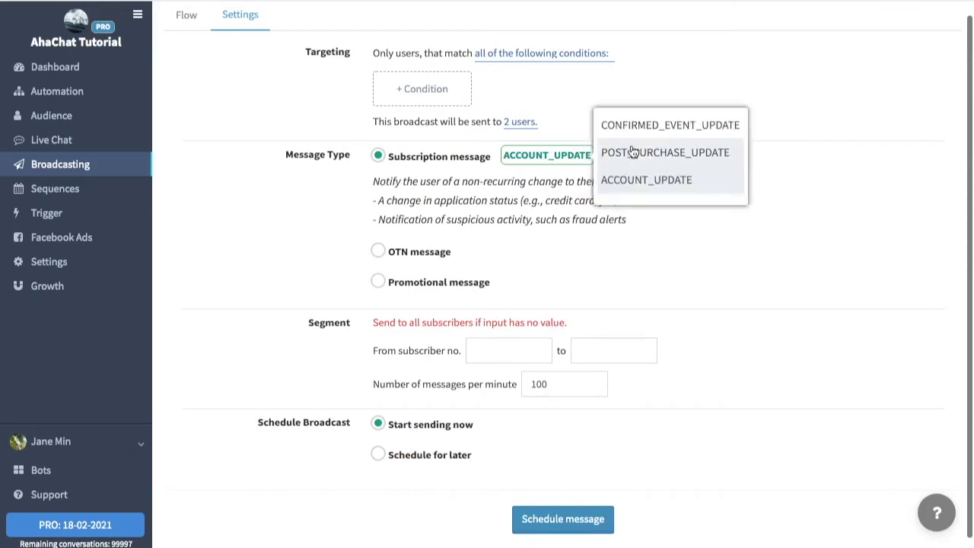
click(671, 127)
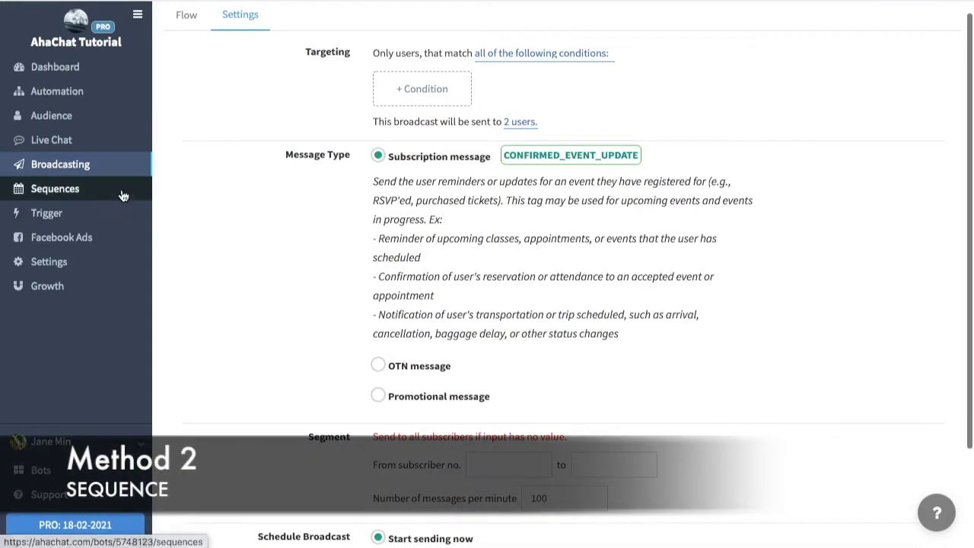
Create a new sequence and add a message to it.
click(123, 197)
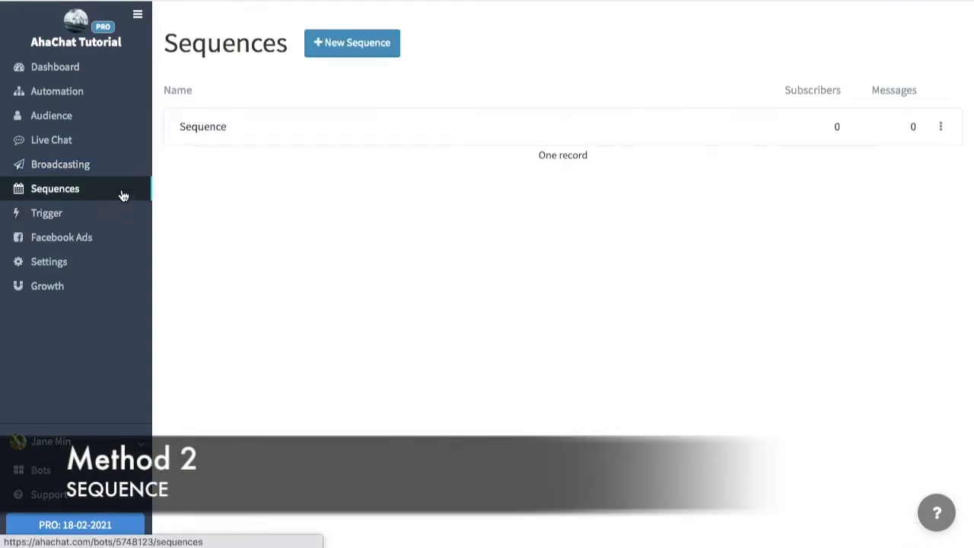
click(373, 44)
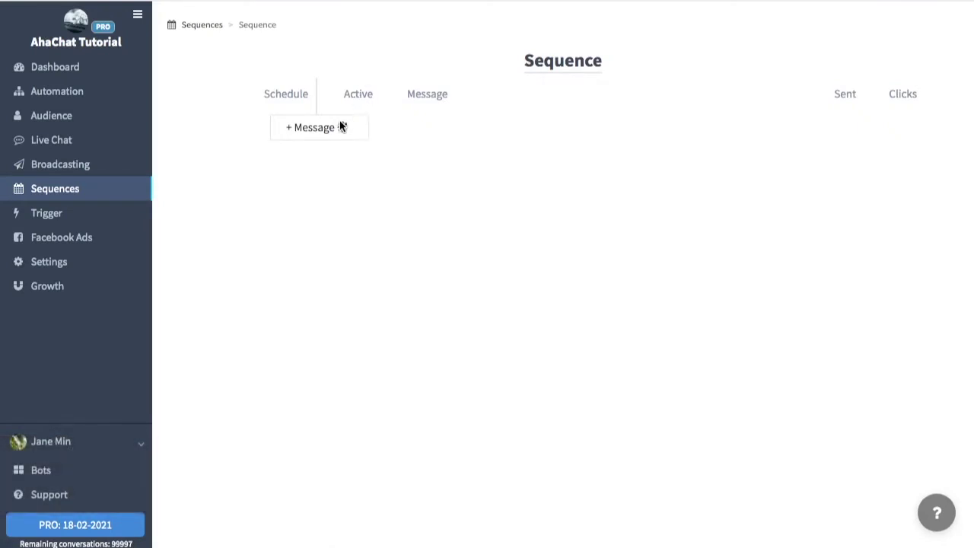
click(342, 126)
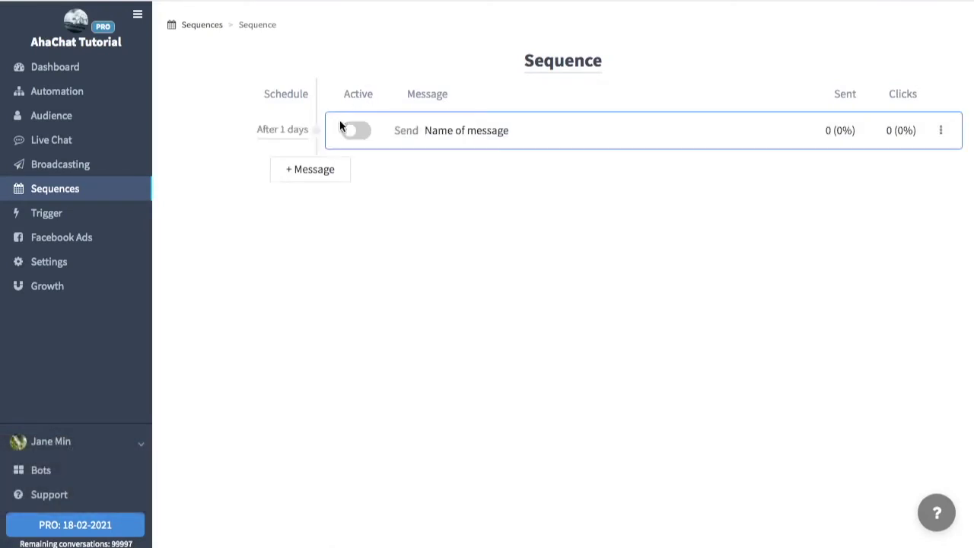
Open the sequence message's schedule settings and review the message tag descriptions and available tag options.
click(295, 130)
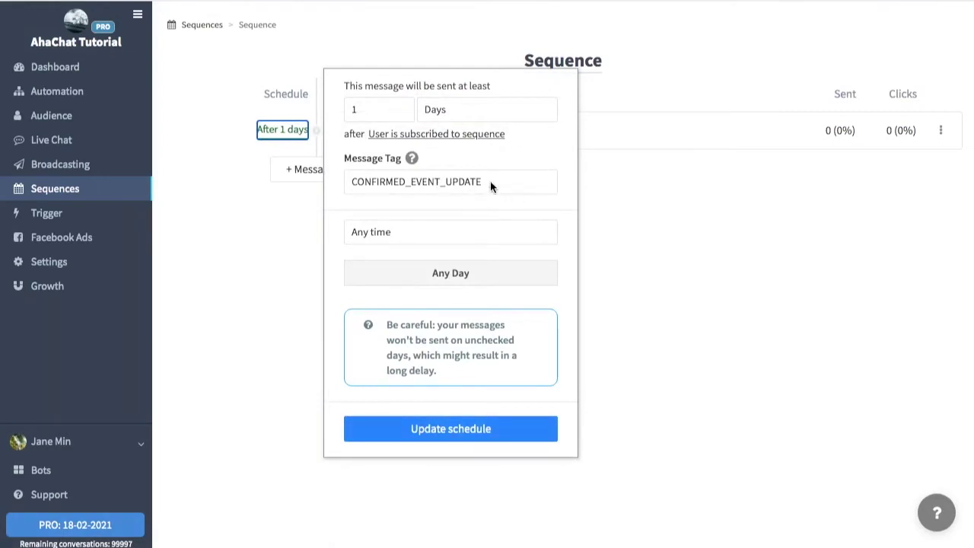
click(412, 160)
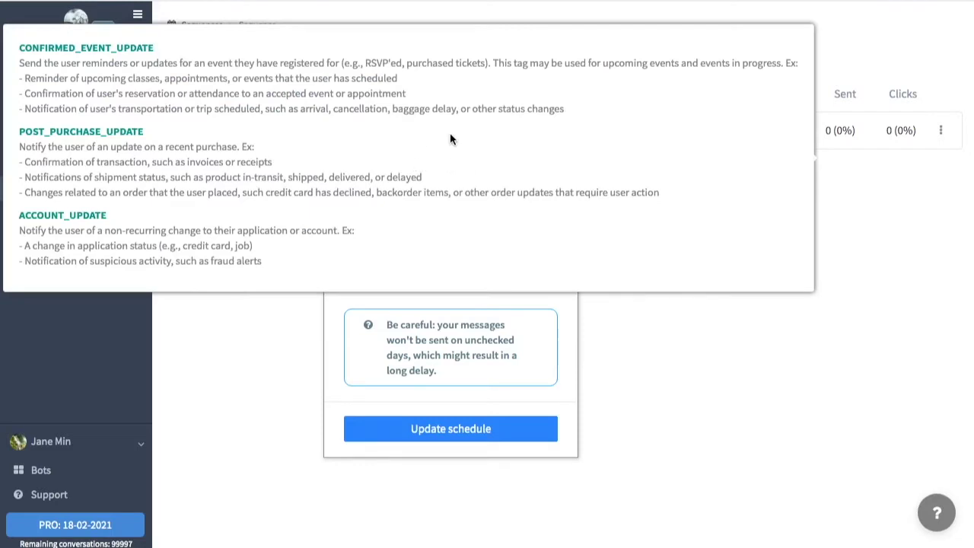
click(468, 303)
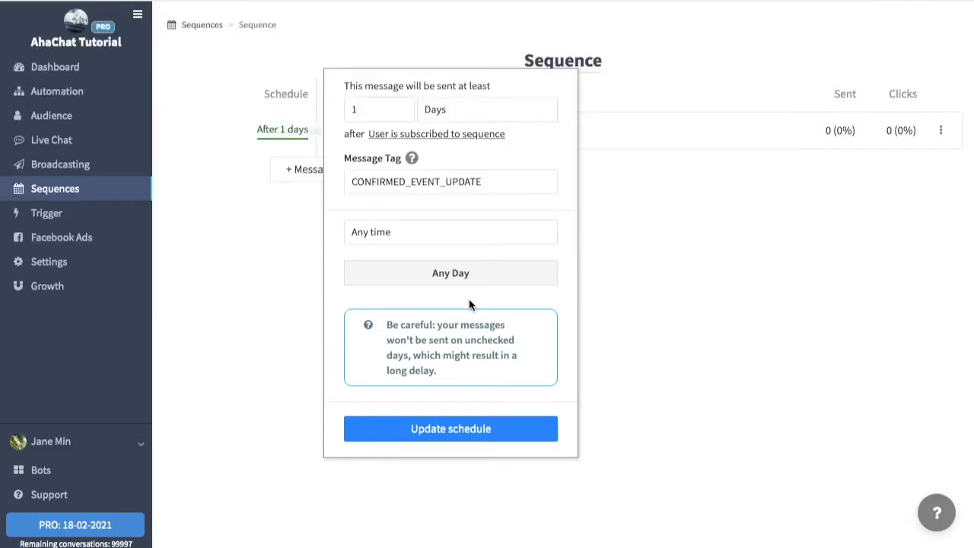
click(452, 182)
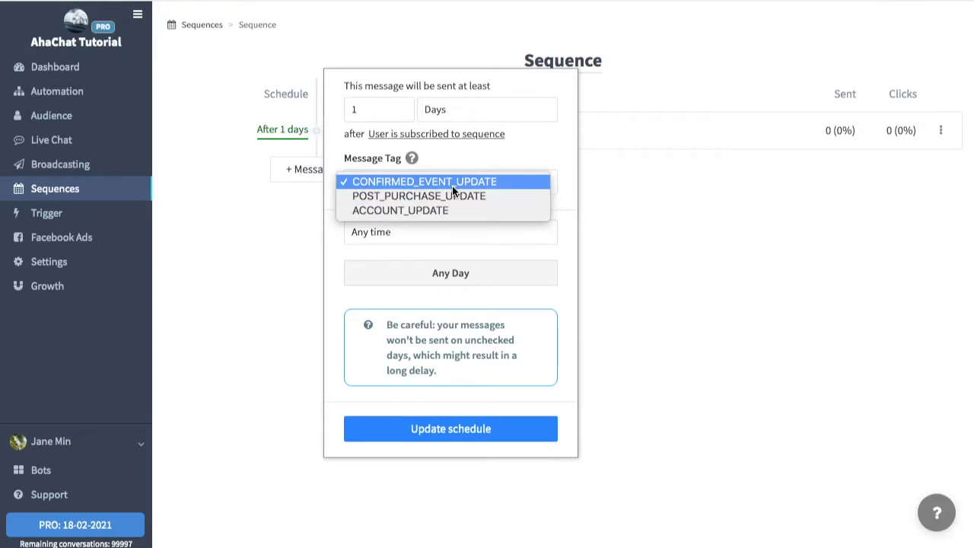
click(494, 159)
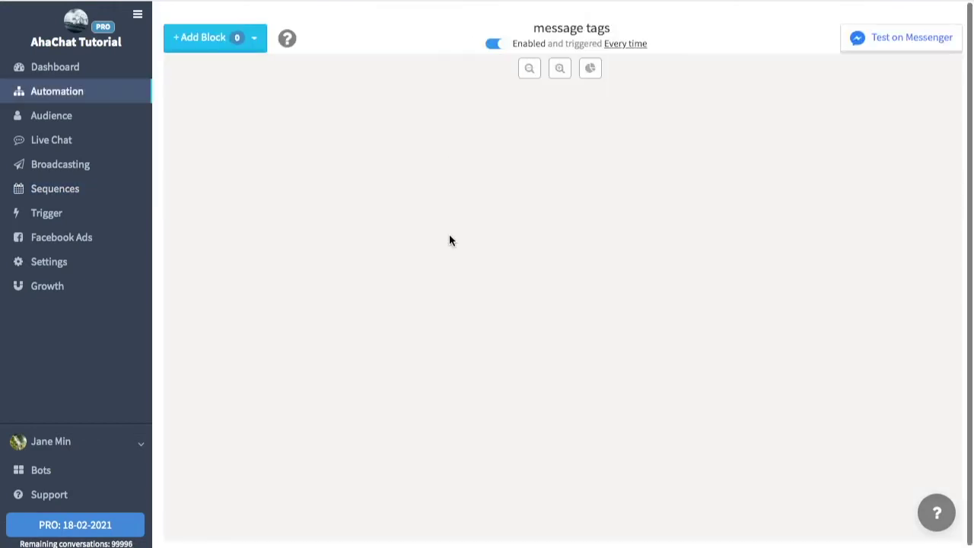
Add a Smart Delay block to the message tags flow, keep its message tag at CONFIRMED_EVENT_UPDATE, and save the block.
click(265, 32)
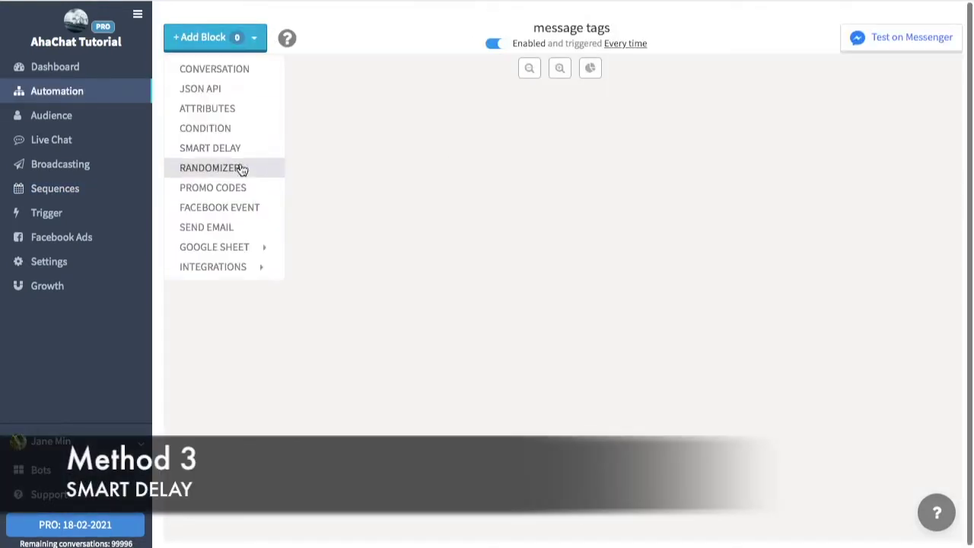
click(239, 143)
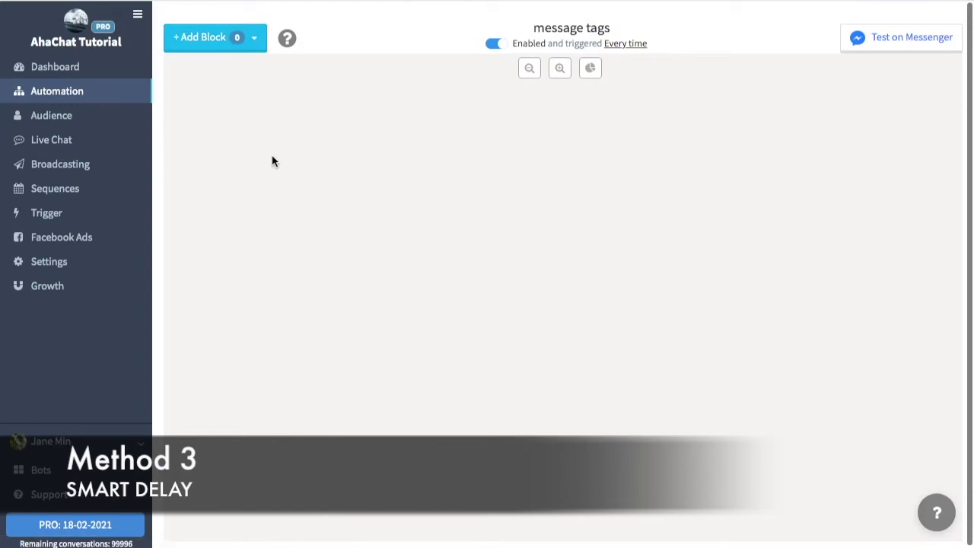
click(499, 230)
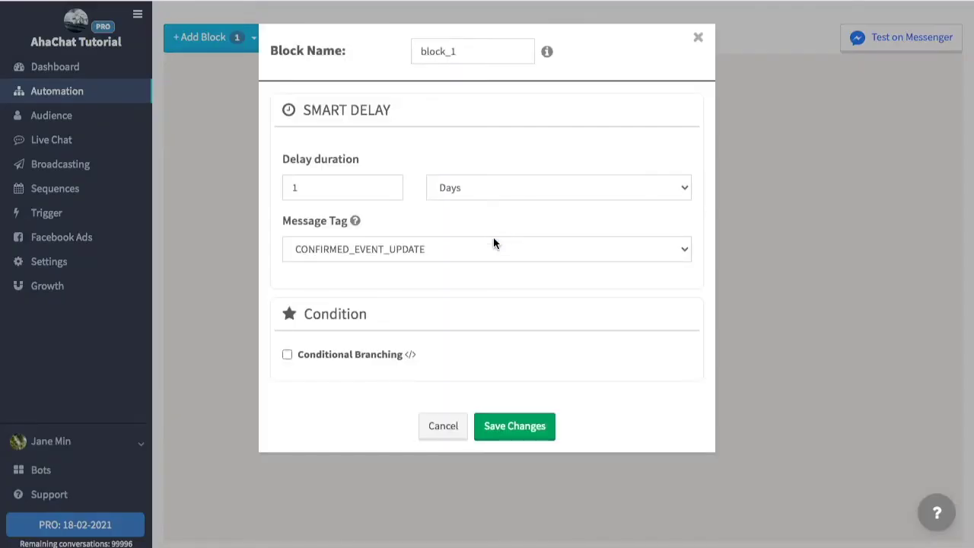
click(494, 243)
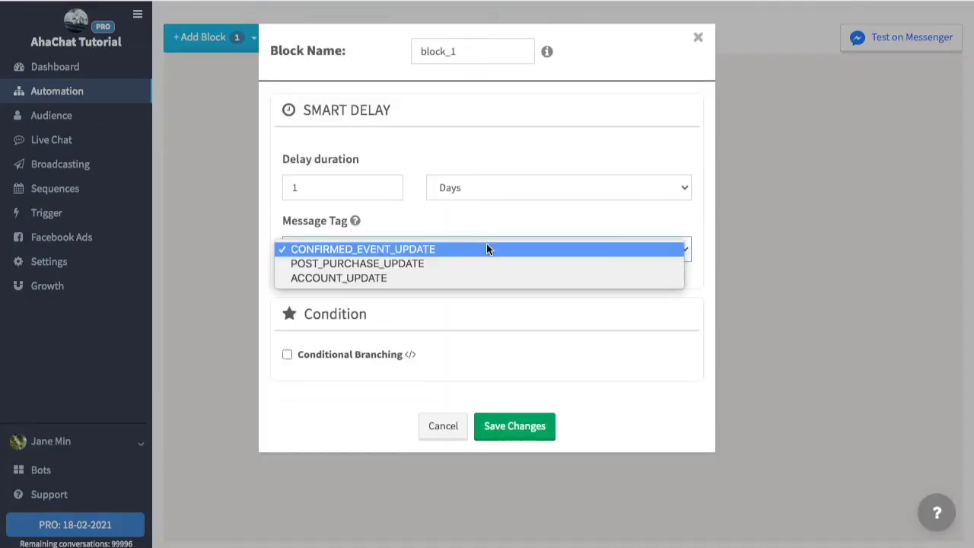
click(546, 326)
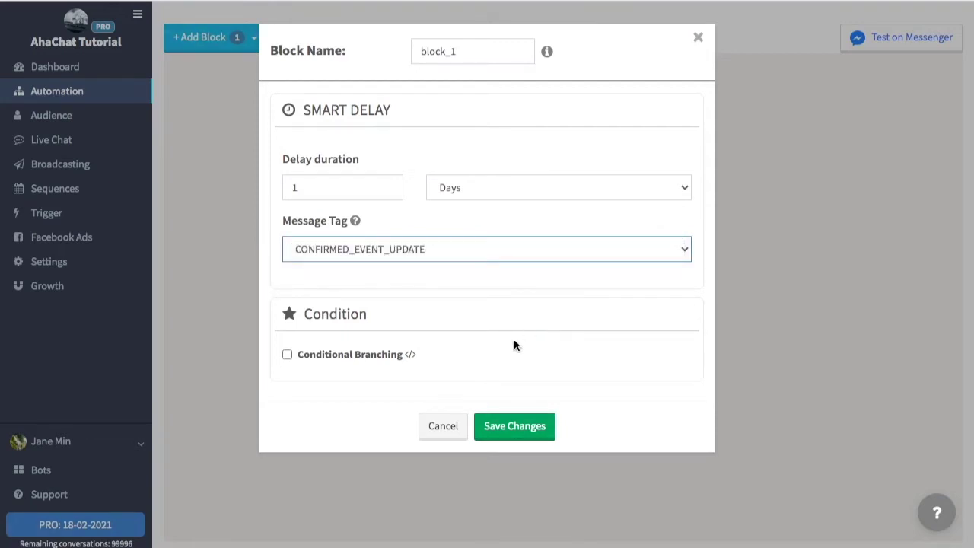
click(535, 427)
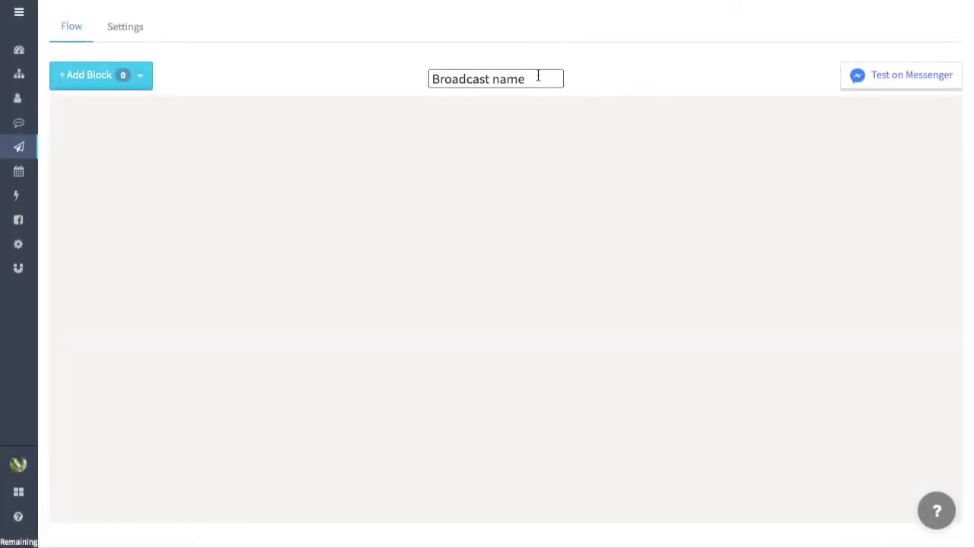
Rename the new broadcast as event_tag.
click(539, 76)
key(BackSpace)
key(BackSpace)
key(BackSpace)
key(BackSpace)
key(BackSpace)
key(BackSpace)
key(BackSpace)
key(BackSpace)
key(BackSpace)
key(BackSpace)
key(BackSpace)
key(BackSpace)
key(BackSpace)
key(BackSpace)
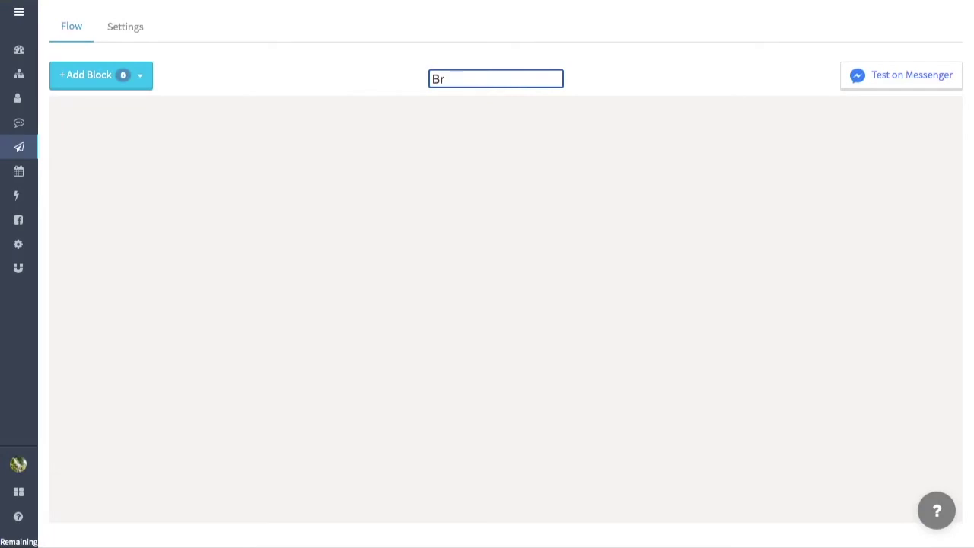
text(event_tag)
Add a conversation block to the broadcast flow and place it near the upper middle of the canvas.
click(142, 76)
click(106, 75)
drag(168, 179, 507, 174)
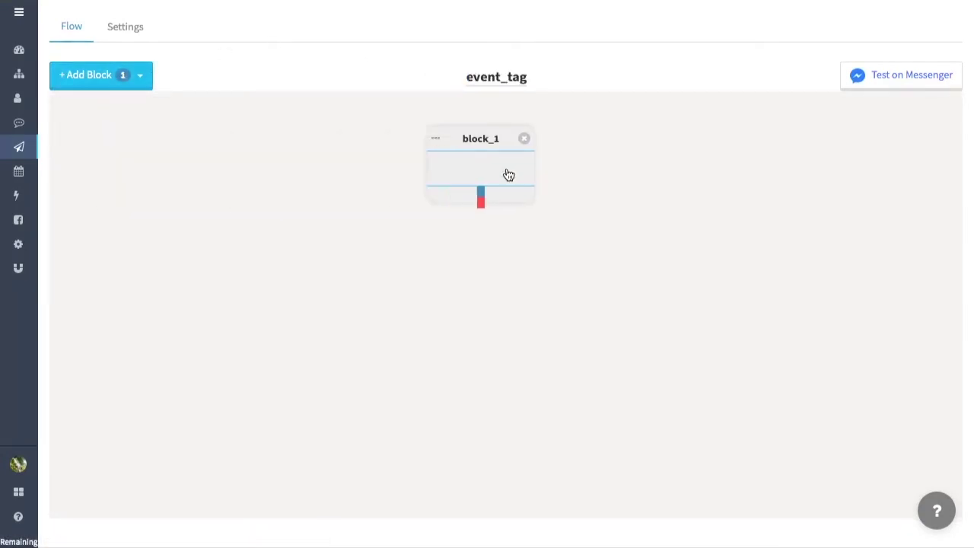
Open the new block for editing and rename it as notif.
click(507, 172)
click(487, 48)
key(BackSpace)
key(BackSpace)
key(BackSpace)
key(BackSpace)
key(BackSpace)
key(BackSpace)
key(BackSpace)
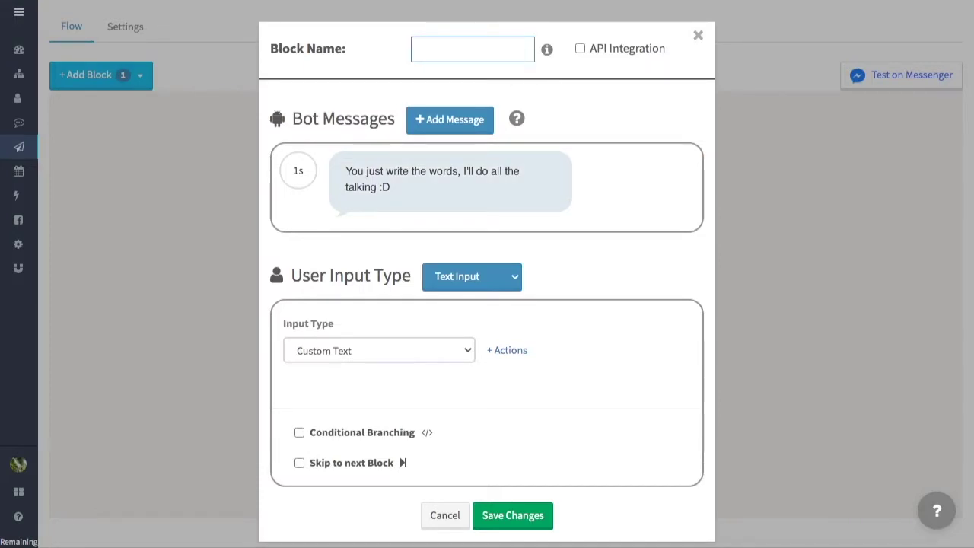
text(notif)
Replace the bot message with a {{first_name}} greeting from Purple Lights Academy announcing that class starts tomorrow and pointing to the Study Guide button below.
click(434, 174)
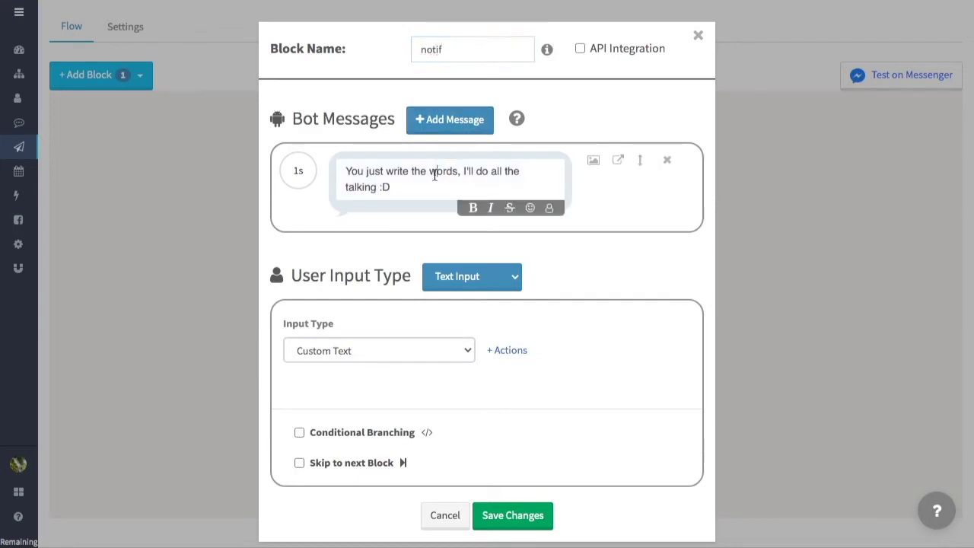
triple_click(435, 174)
click(389, 174)
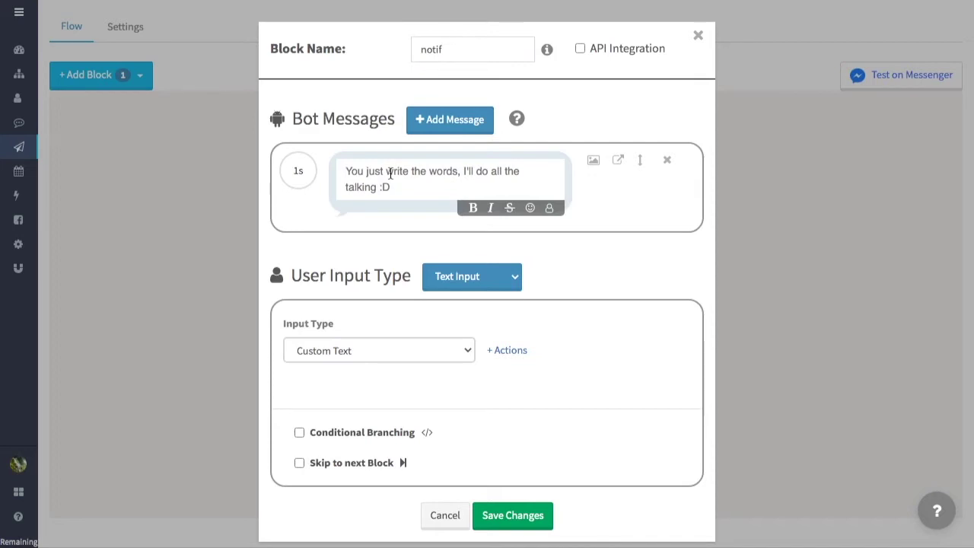
key(ctrl+a)
text(Good day, {{first_name}}. 😊  📝This is Purple Lights Academy. We would wish to inform you that your class will start tomorrow. Please click the button below to watch your Study Guide. 👇)
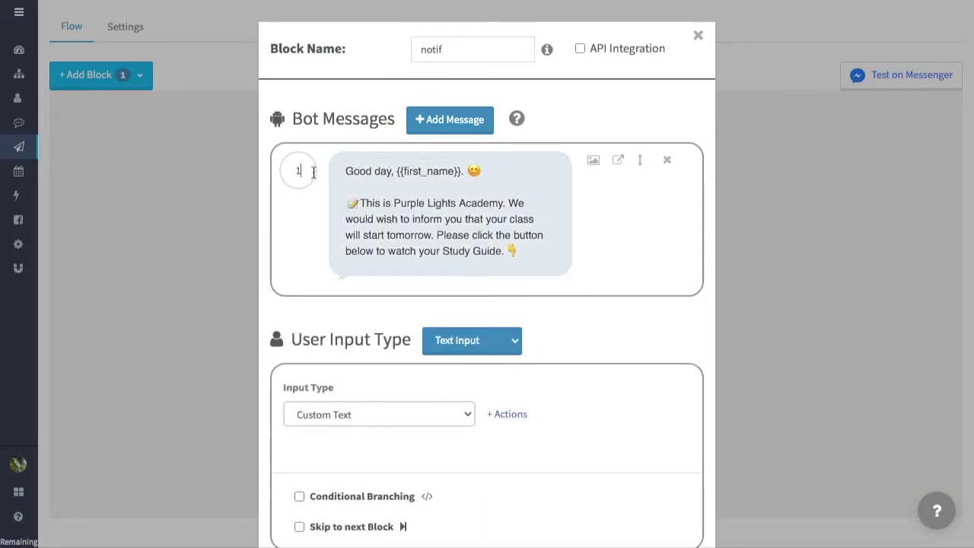
Set the bot message's delay to 3s.
key(BackSpace)
text(3)
click(557, 186)
text(s)
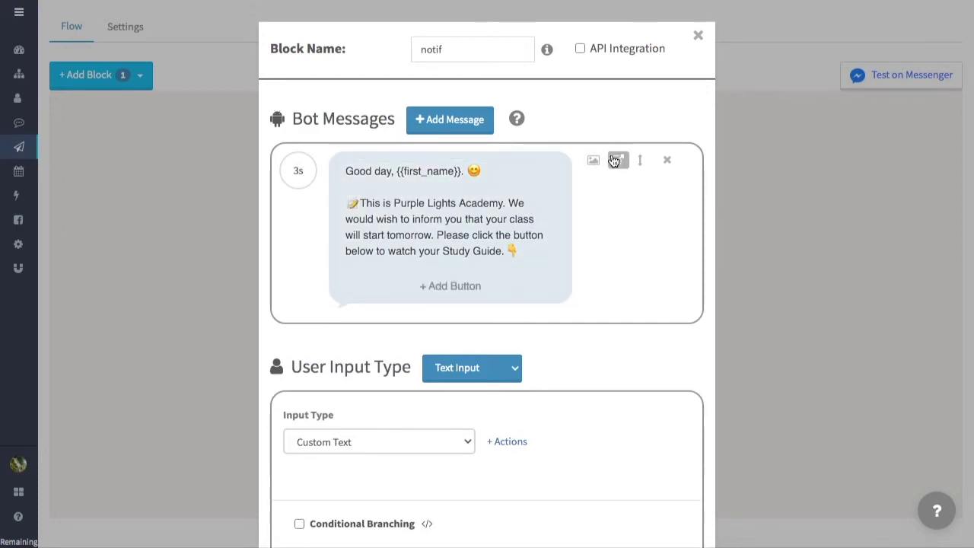
click(450, 287)
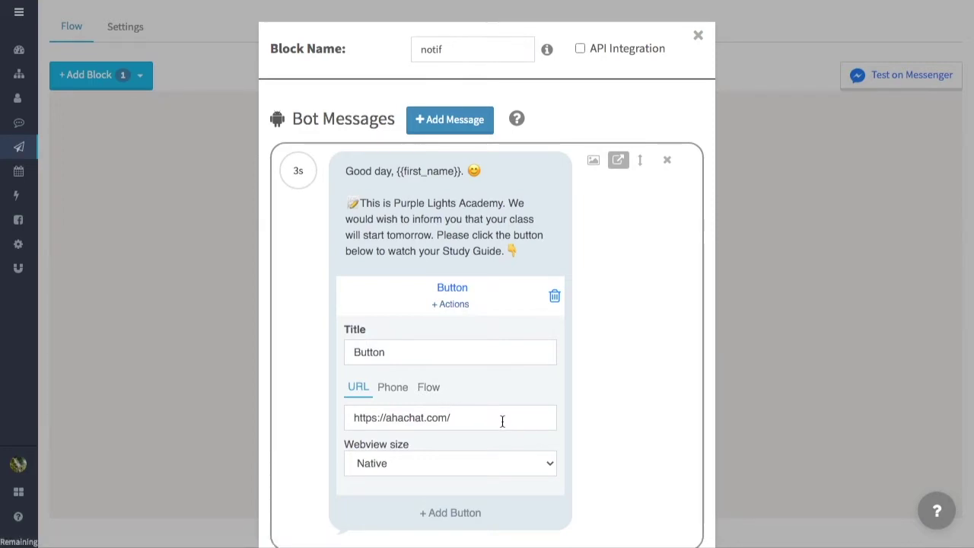
click(437, 349)
key(BackSpace)
key(BackSpace)
key(BackSpace)
key(BackSpace)
key(BackSpace)
key(BackSpace)
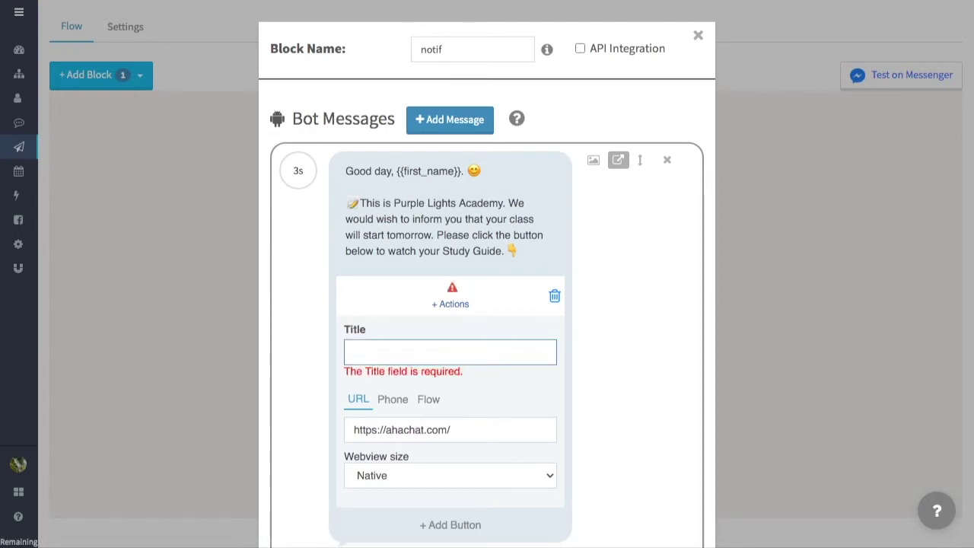
text(View Studt)
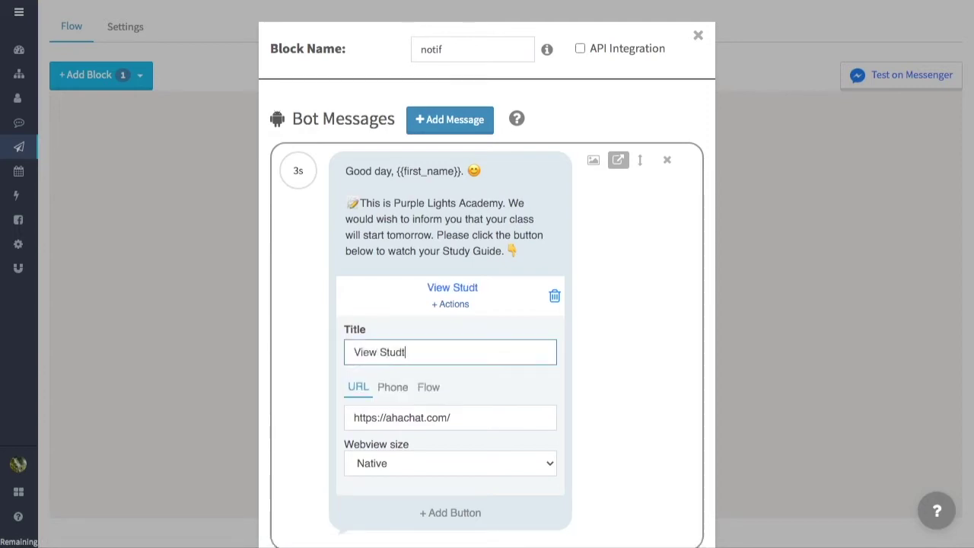
key(BackSpace)
text(y Guide)
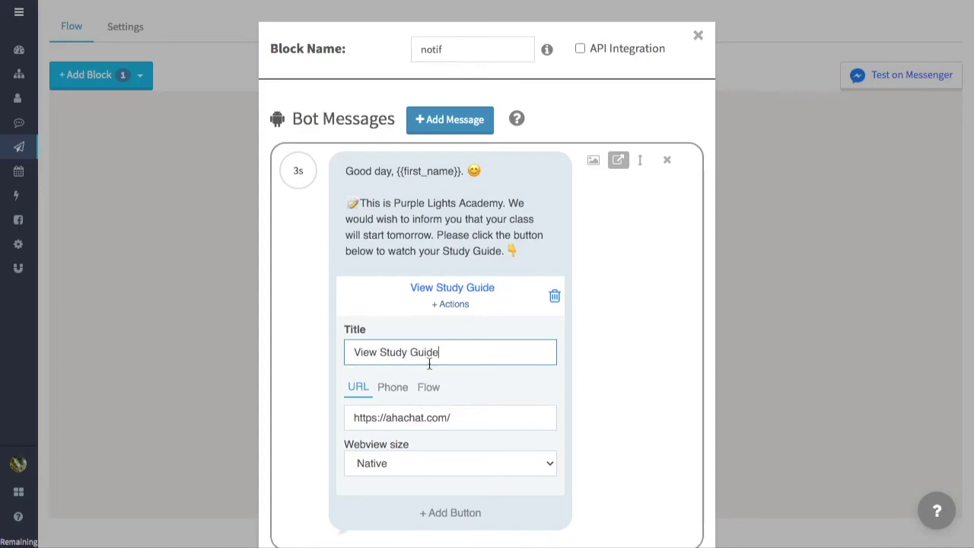
click(474, 411)
text(https://youtu.be/yBtZSXDVGxl)
Add a second button to the bot message and title it "Later".
scroll(738, 419, down, 2)
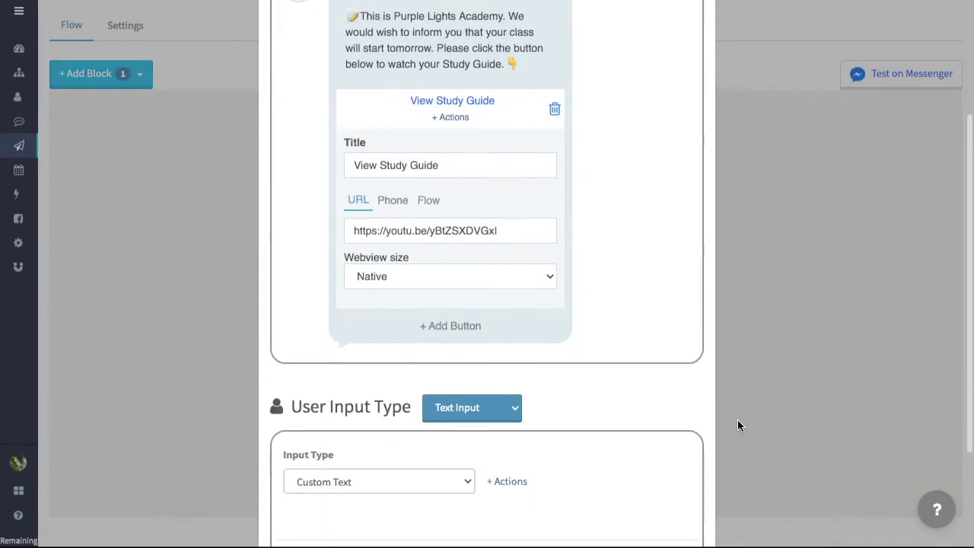
click(449, 333)
scroll(654, 411, down, 3)
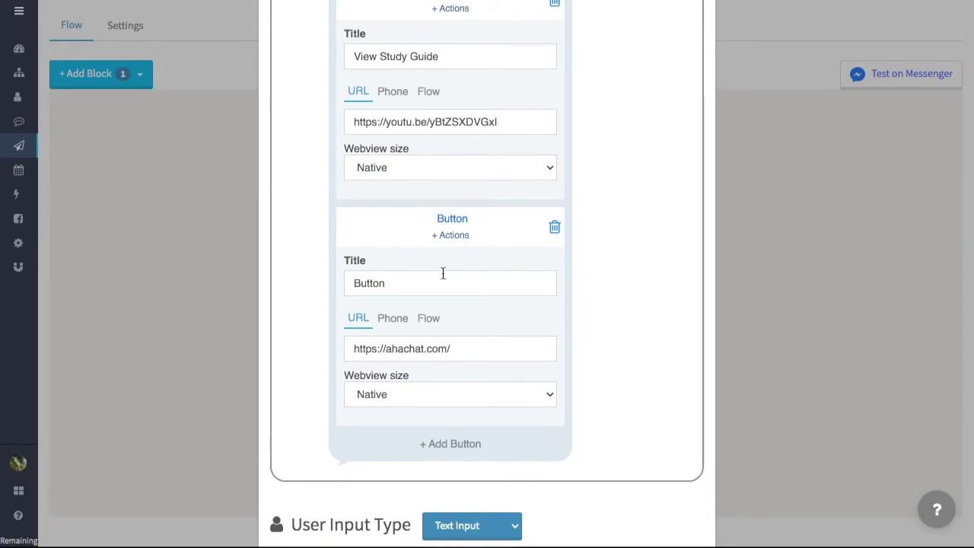
click(440, 279)
key(BackSpace)
key(BackSpace)
key(BackSpace)
key(BackSpace)
key(BackSpace)
key(BackSpace)
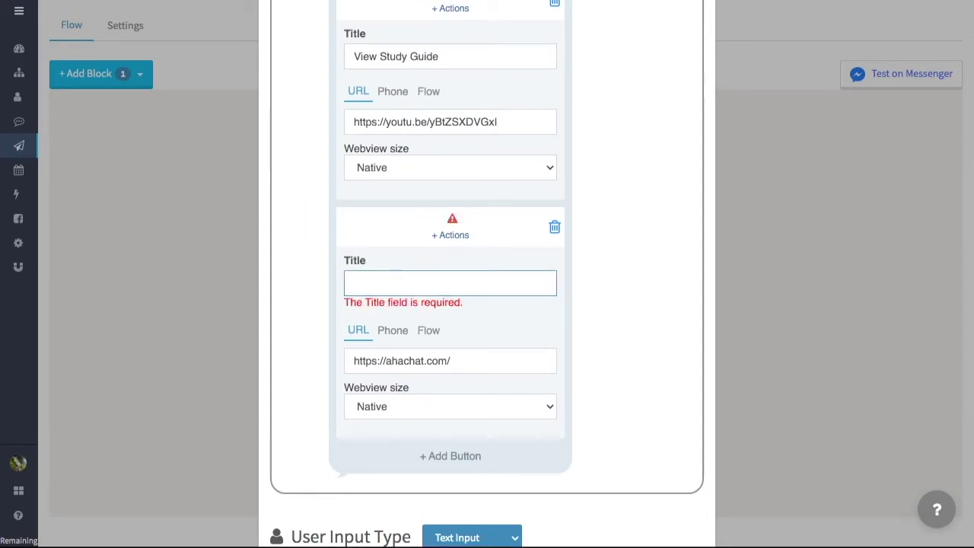
text(Later)
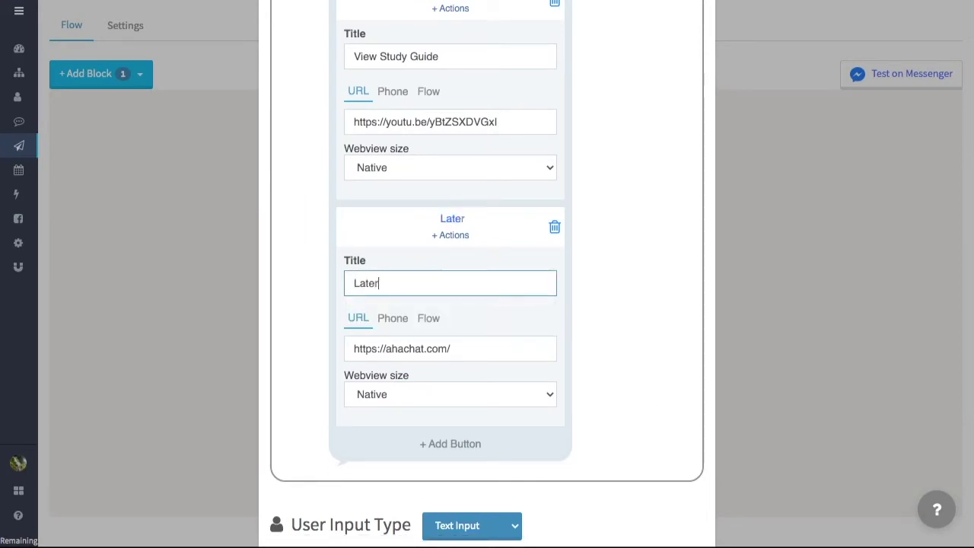
Link the Later button to block_1 of the remind flow and save the notif block.
click(428, 318)
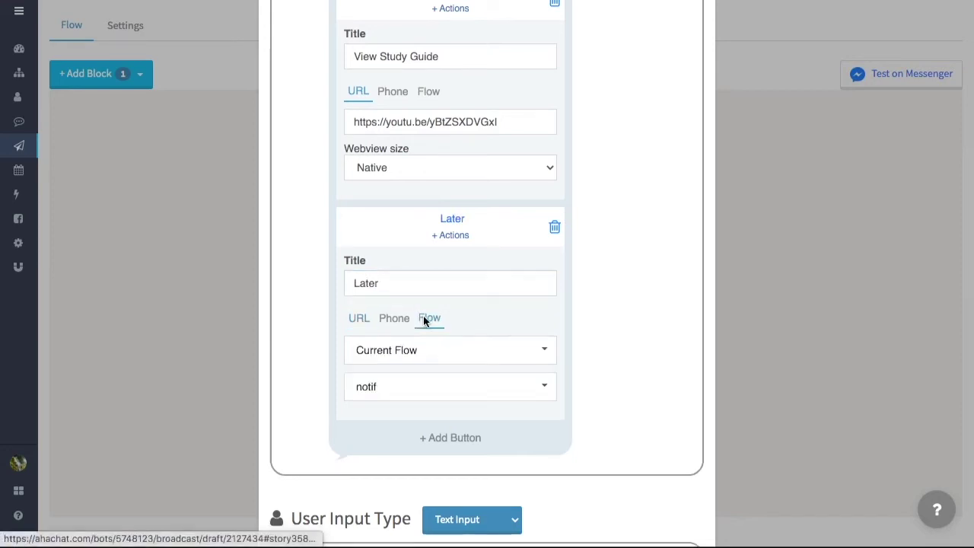
click(446, 348)
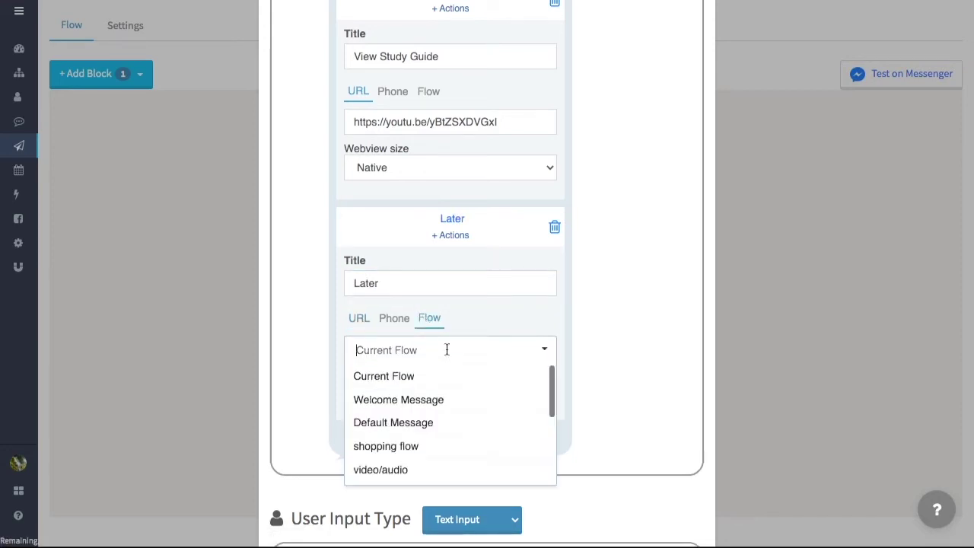
scroll(472, 426, down, 2)
click(451, 427)
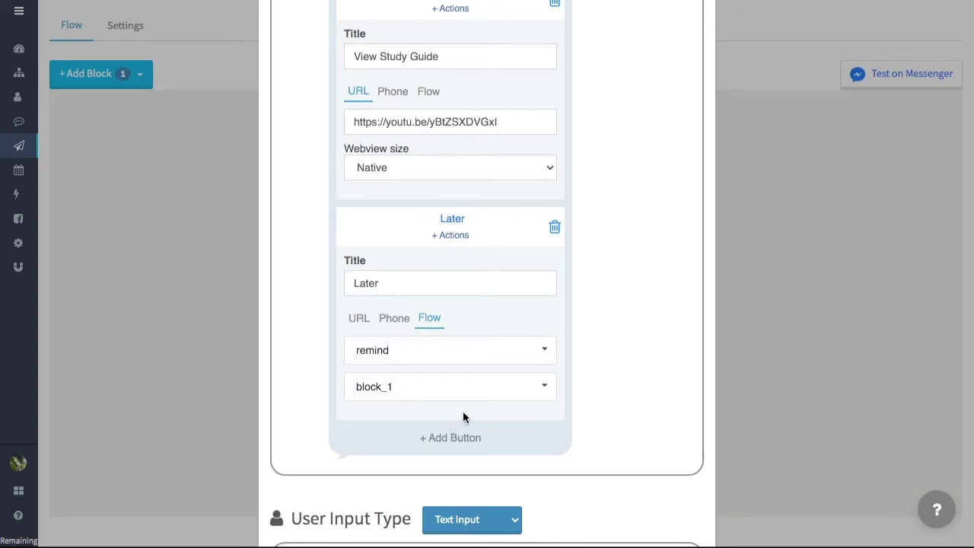
scroll(791, 382, up, 3)
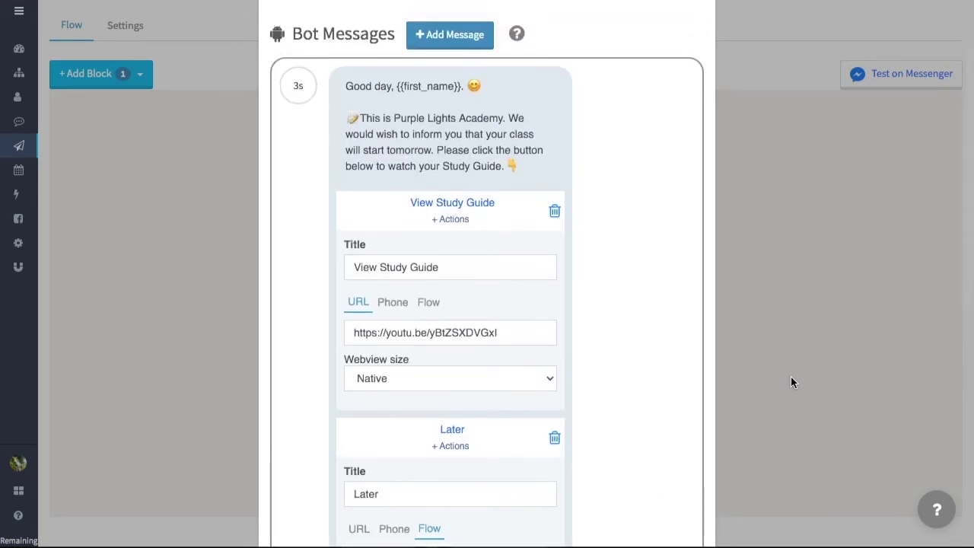
scroll(791, 382, up, 1)
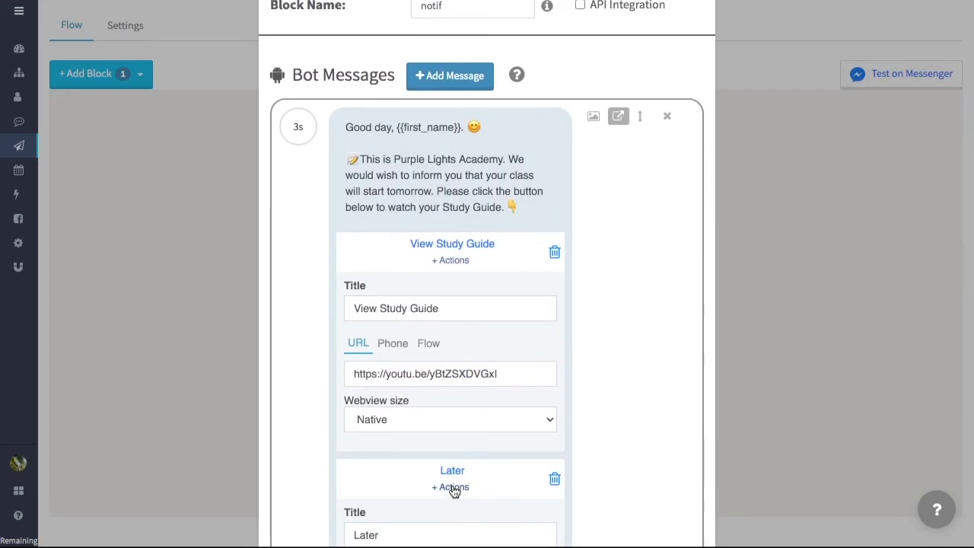
scroll(719, 420, up, 1)
scroll(719, 420, down, 6)
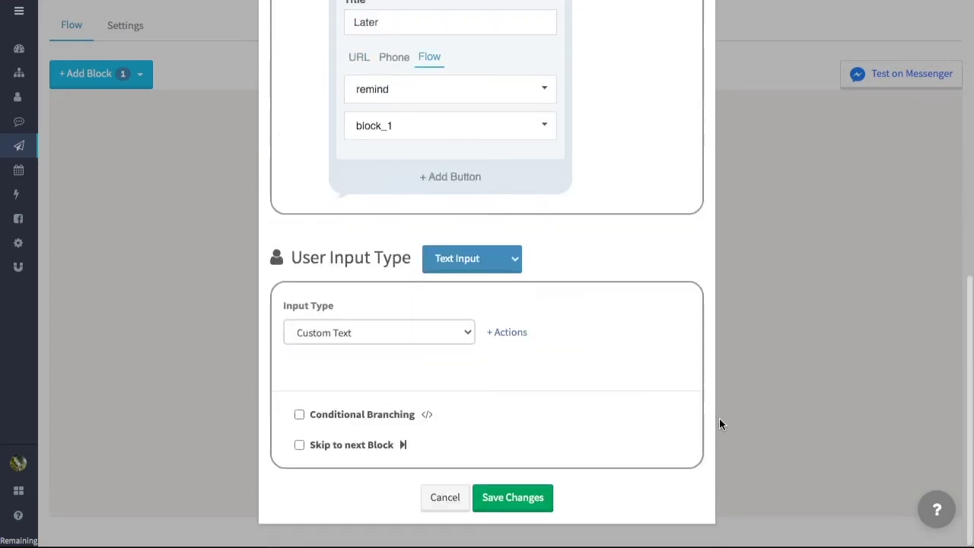
click(531, 500)
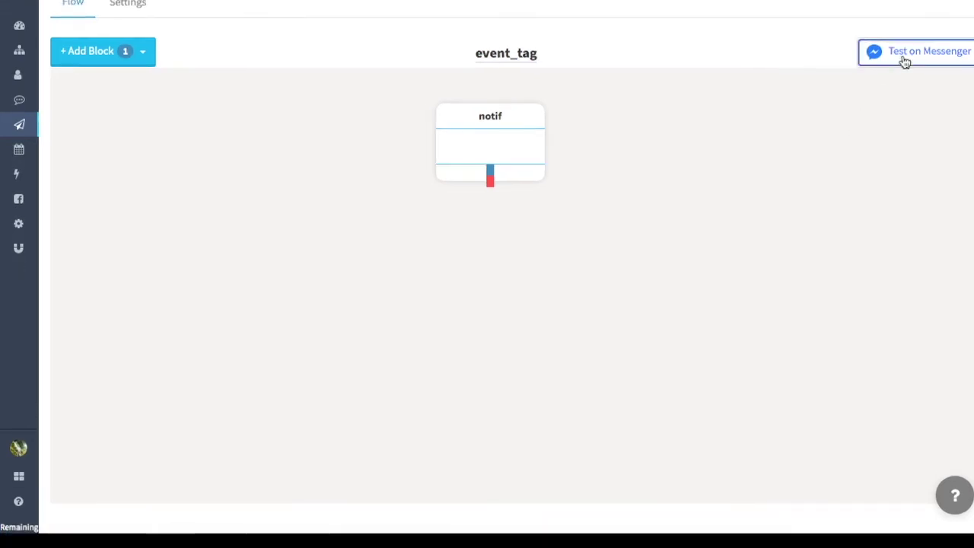
Test the event_tag broadcast on Messenger and view the linked Study Guide video in the browser.
click(904, 60)
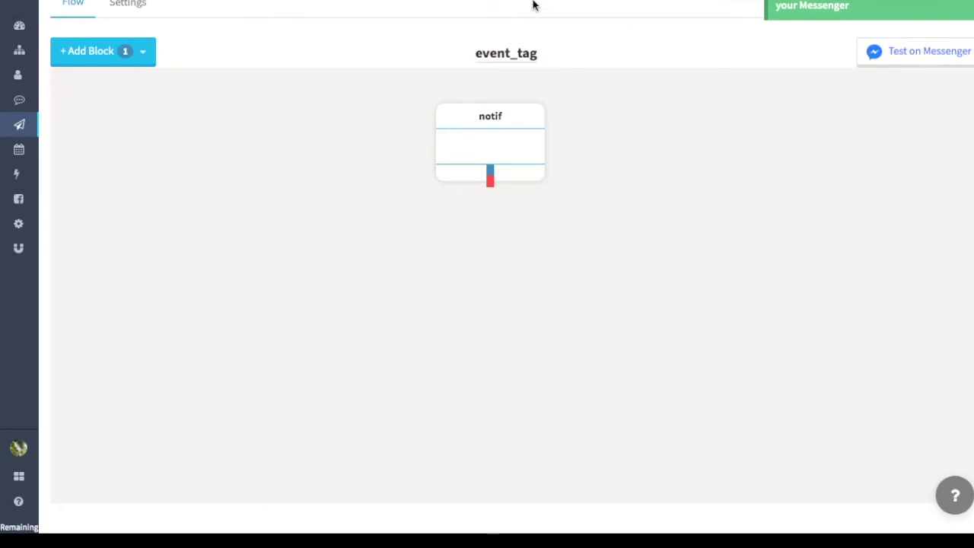
key(ctrl+Tab)
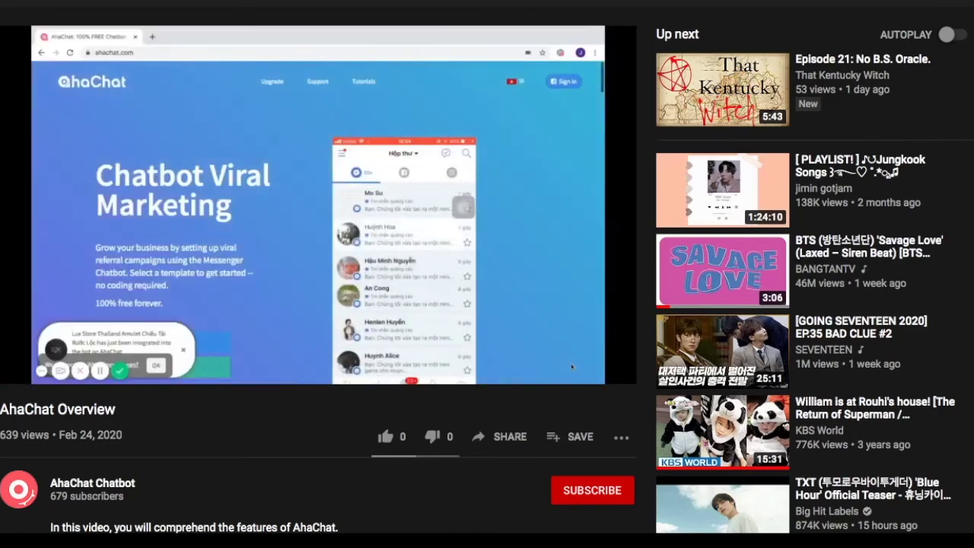
click(620, 293)
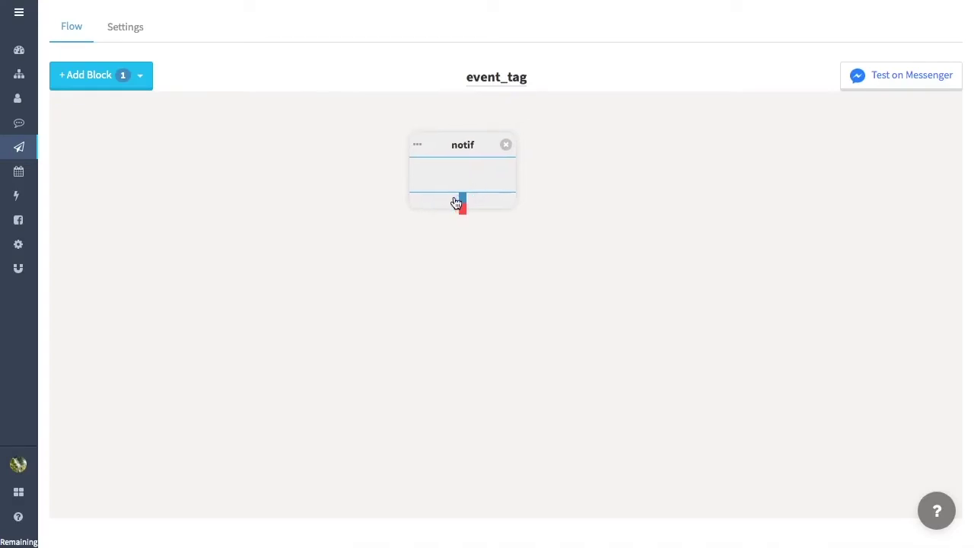
Move the notif block aside, duplicate it, and place the copy apart on its right.
drag(457, 202, 316, 221)
key(ctrl+v)
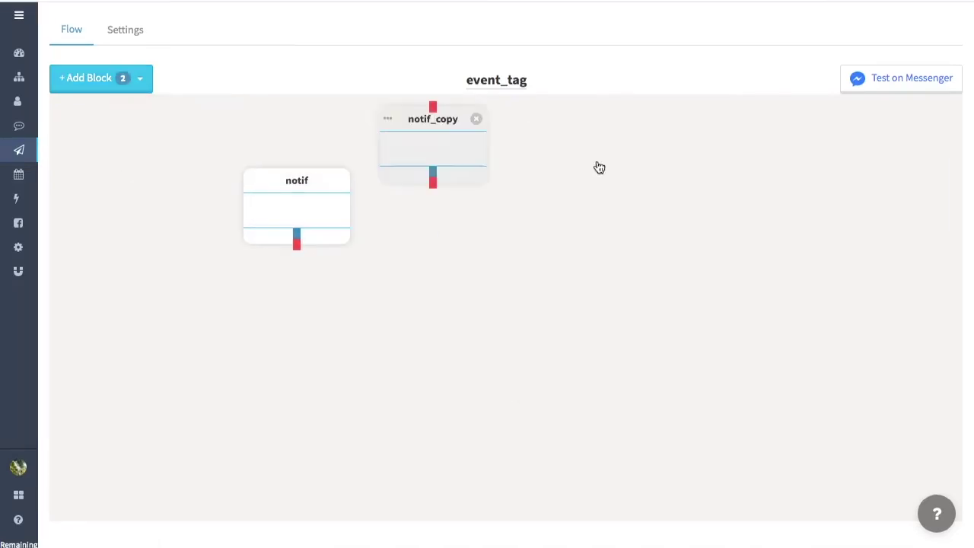
drag(463, 150, 680, 217)
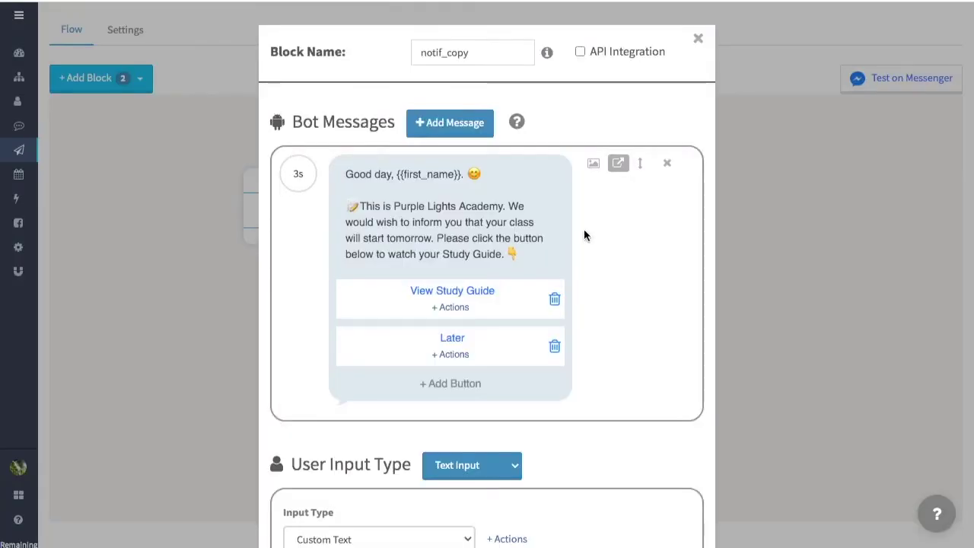
Delete both buttons from the notif_copy message and set its User Input Type to Buttons with two options.
click(554, 300)
click(556, 302)
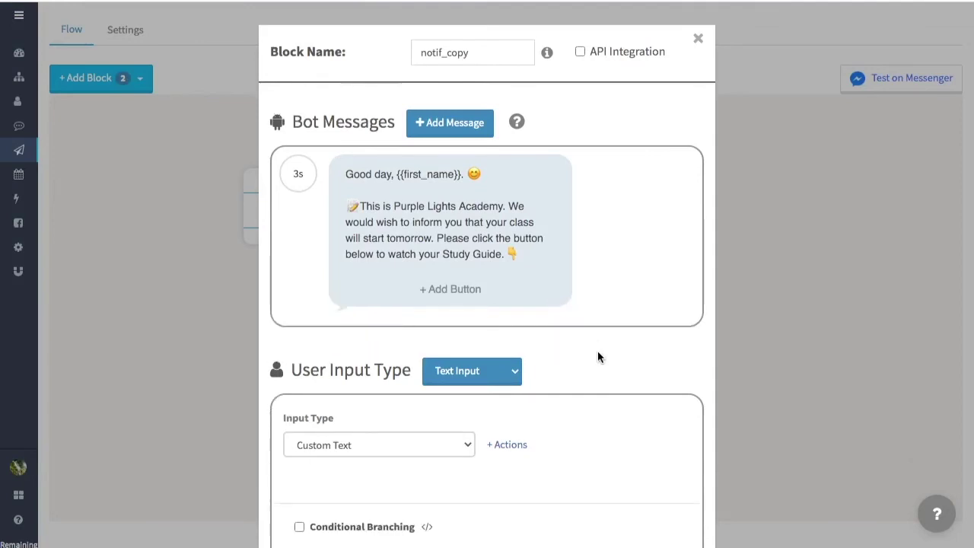
scroll(598, 355, down, 2)
click(485, 287)
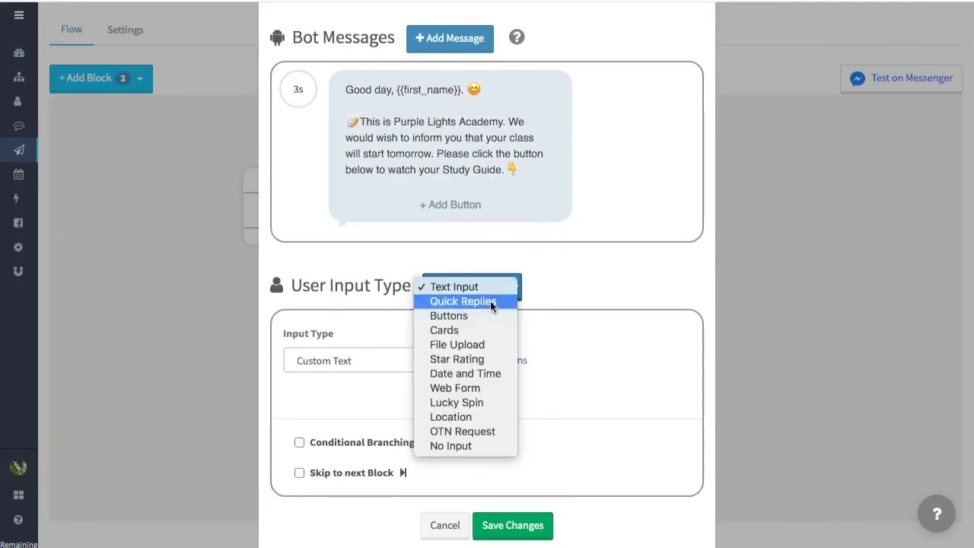
click(505, 316)
click(487, 386)
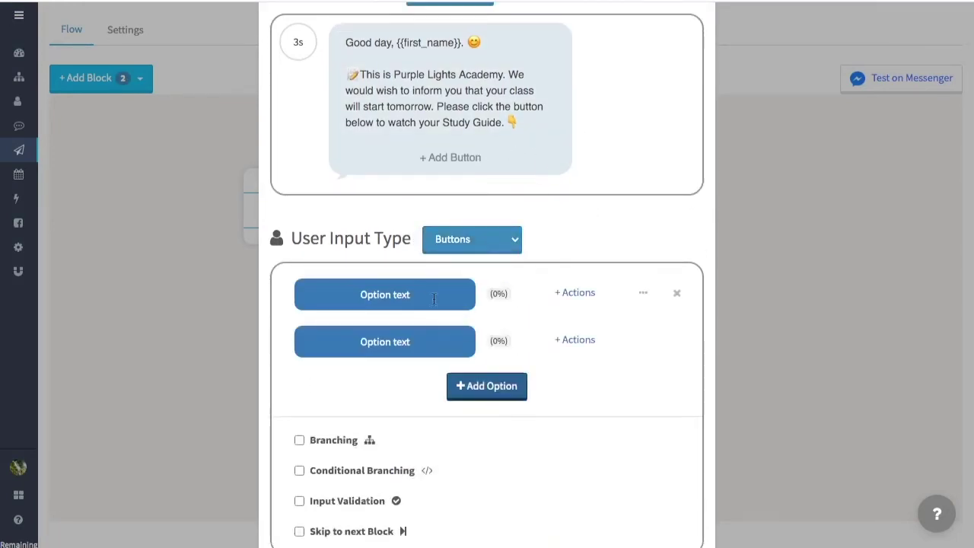
Replace the first option's text with "View Study Guide".
key(BackSpace)
key(BackSpace)
key(BackSpace)
key(BackSpace)
key(BackSpace)
key(BackSpace)
key(BackSpace)
key(BackSpace)
key(BackSpace)
key(BackSpace)
key(BackSpace)
text(Vi)
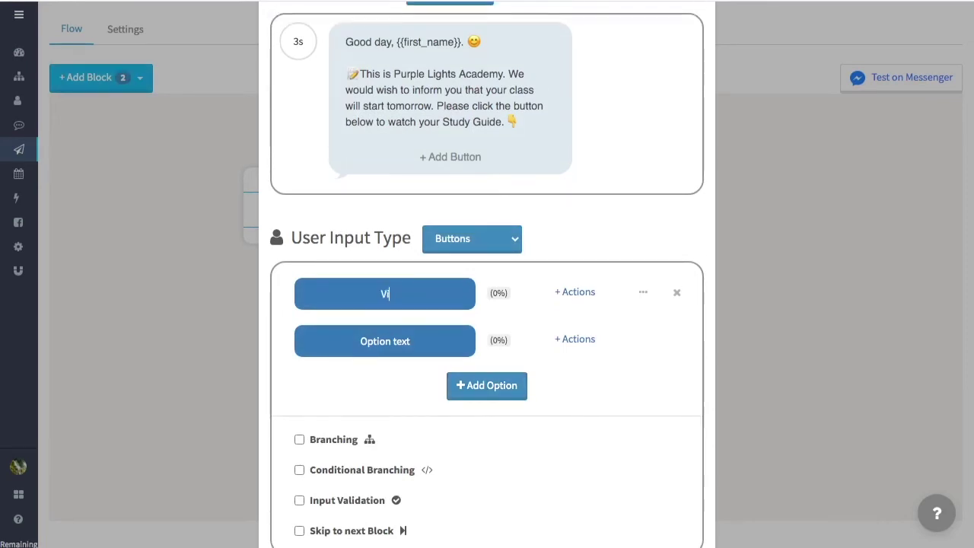
text(ew Study Guide)
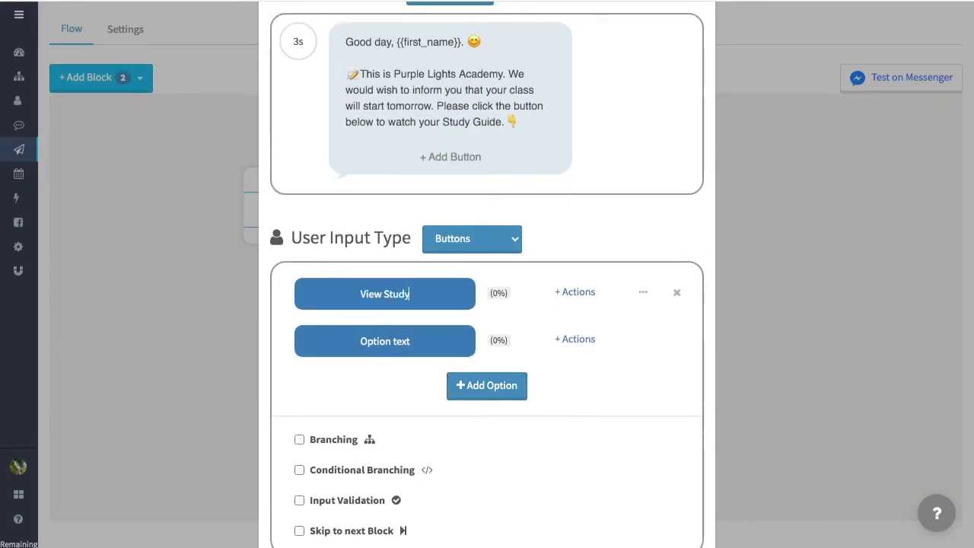
Replace the second option's text with "Later".
click(403, 346)
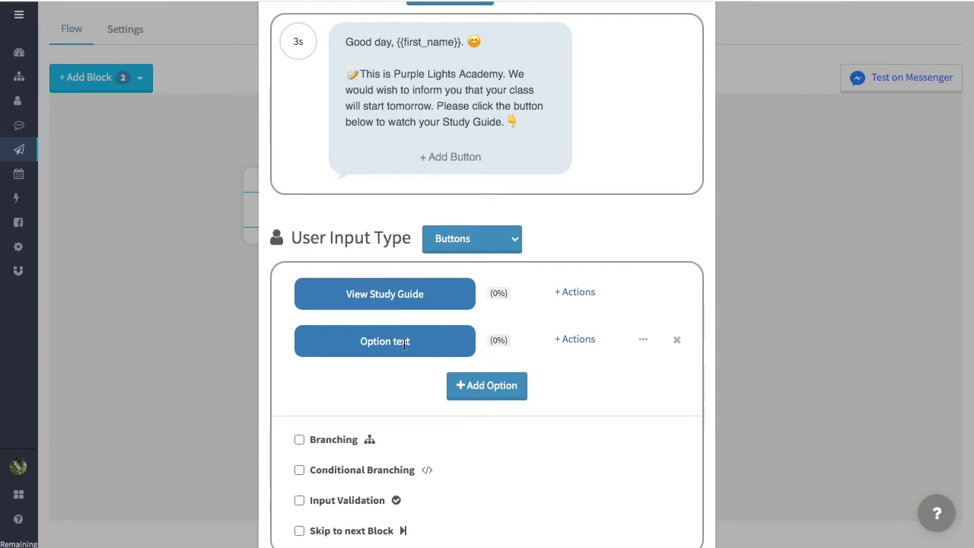
key(BackSpace)
key(BackSpace)
key(BackSpace)
key(BackSpace)
key(BackSpace)
key(BackSpace)
key(BackSpace)
key(BackSpace)
key(BackSpace)
key(BackSpace)
key(BackSpace)
text(Later)
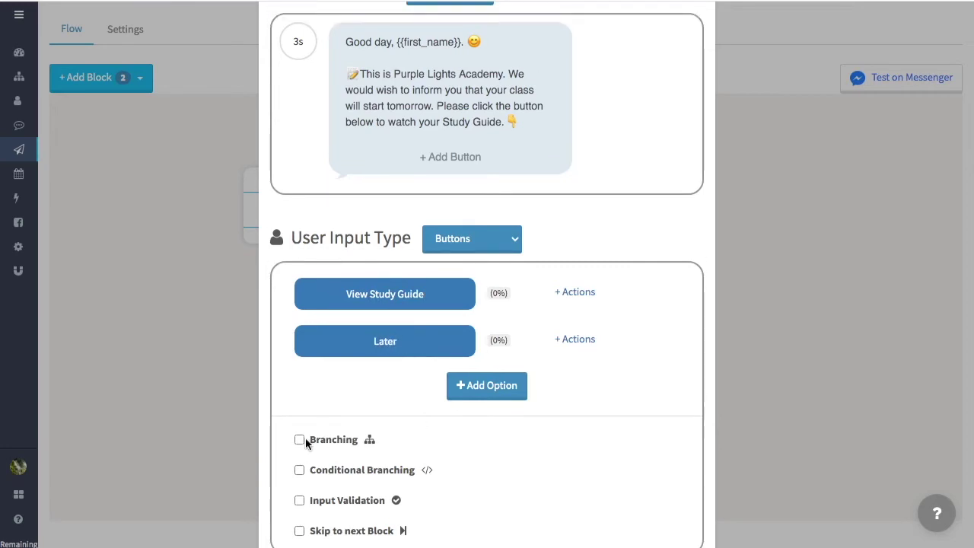
Enable Branching for the notif_copy options and save the block.
click(305, 439)
scroll(561, 462, down, 2)
click(537, 512)
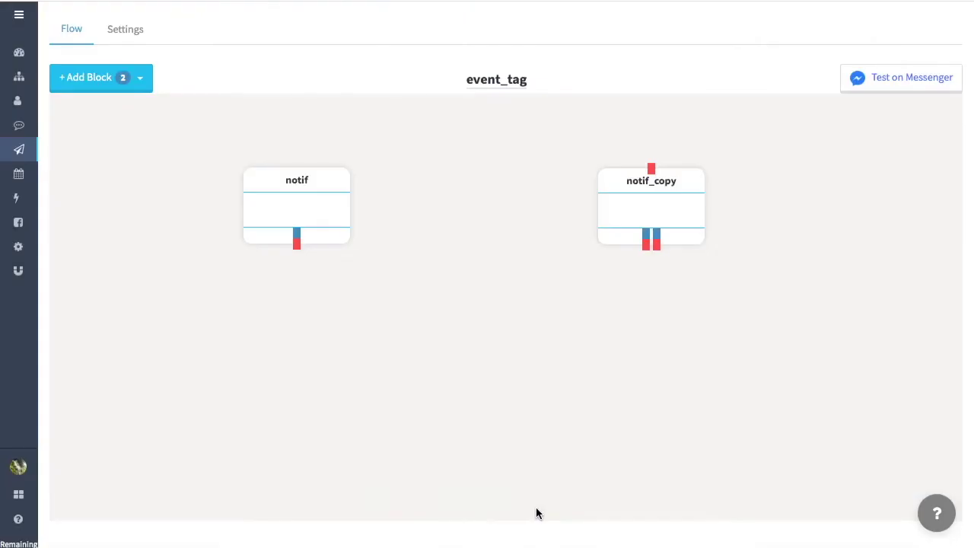
Add two new blocks to the flow and place them side by side below notif_copy.
click(114, 87)
click(120, 107)
click(138, 92)
click(137, 107)
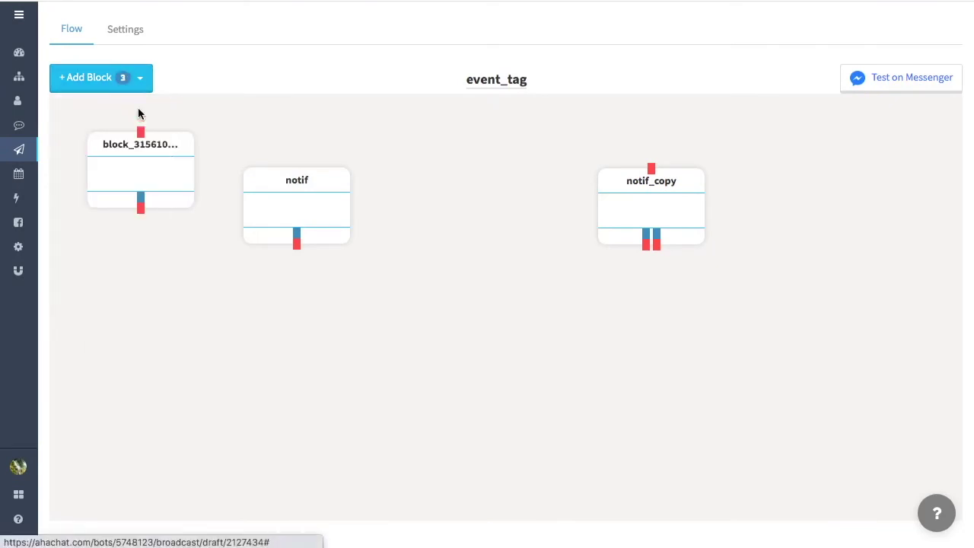
drag(150, 172, 566, 317)
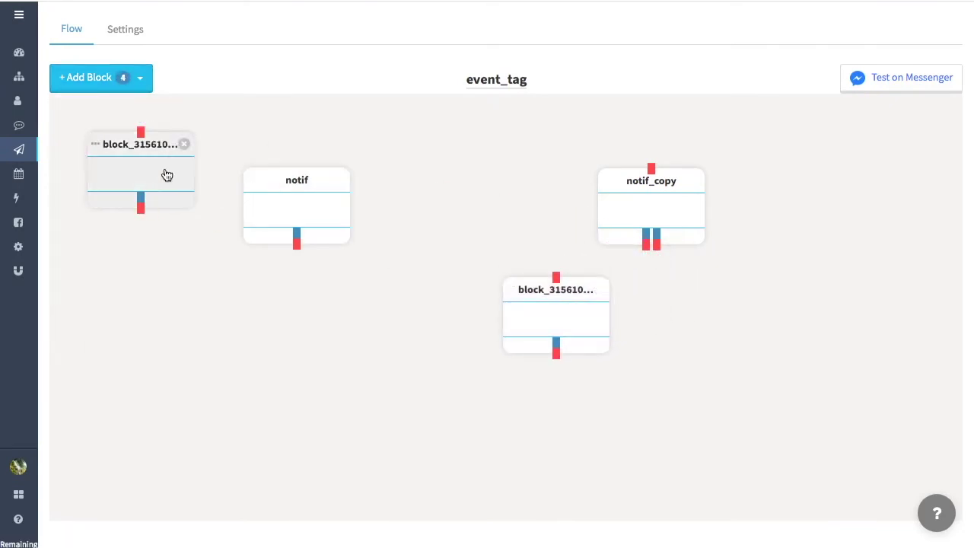
drag(165, 174, 751, 324)
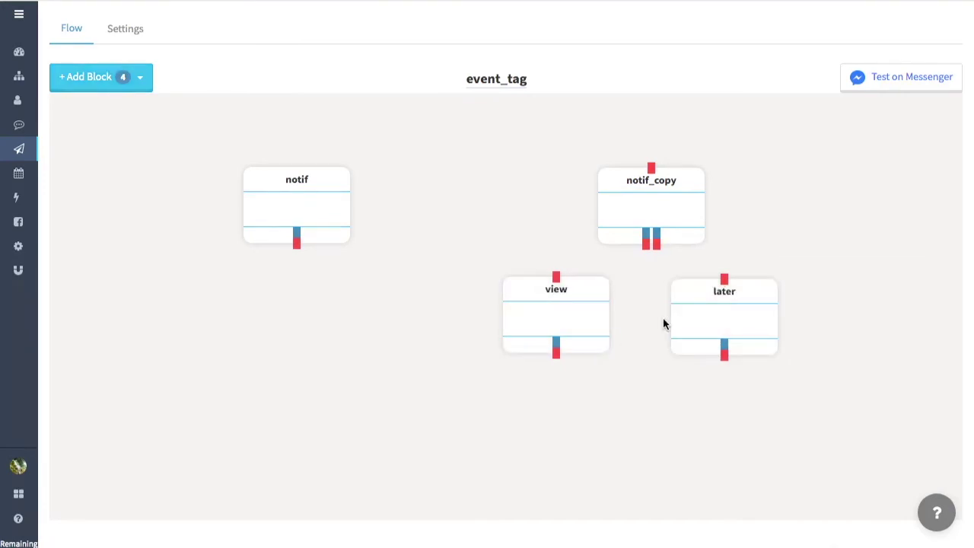
Check the bot messages in the view and later blocks, saving each block.
click(563, 327)
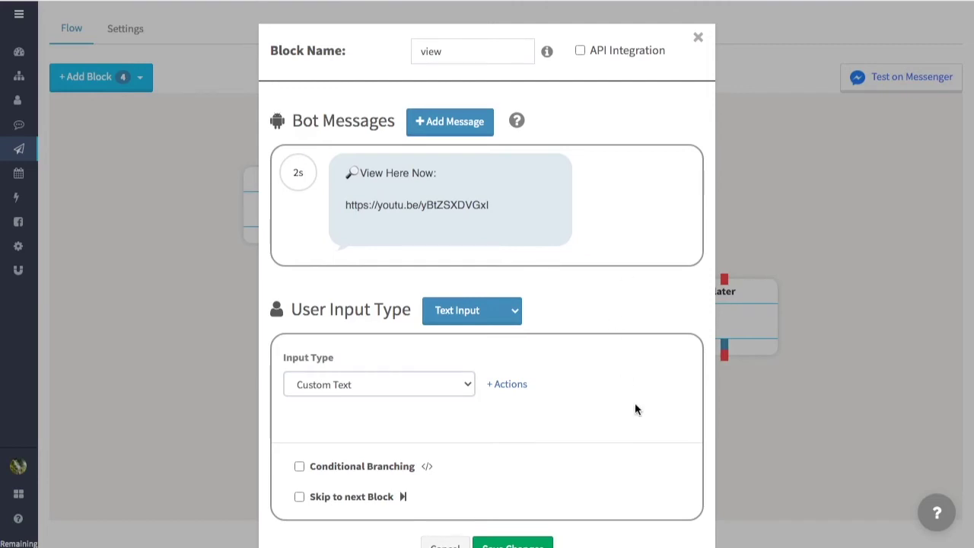
scroll(635, 403, down, 1)
click(531, 502)
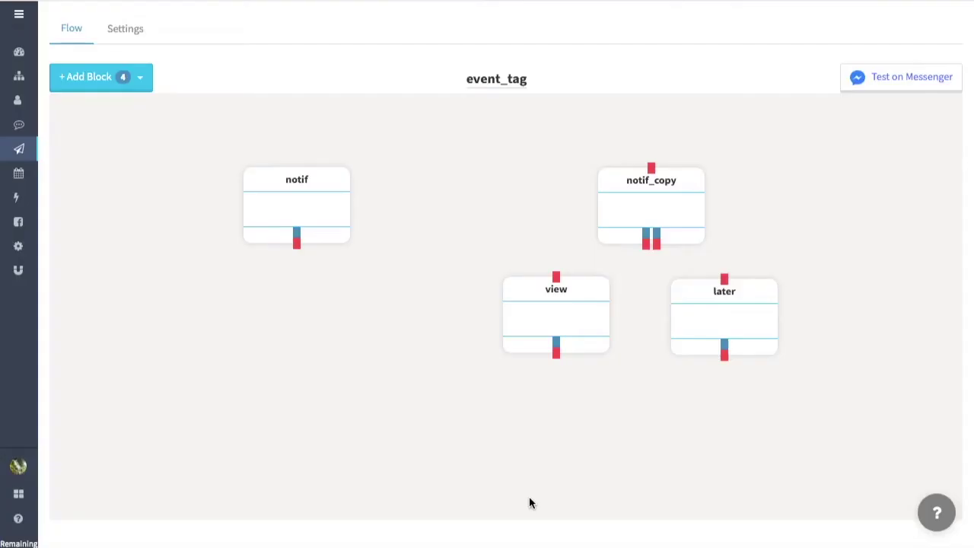
double_click(739, 309)
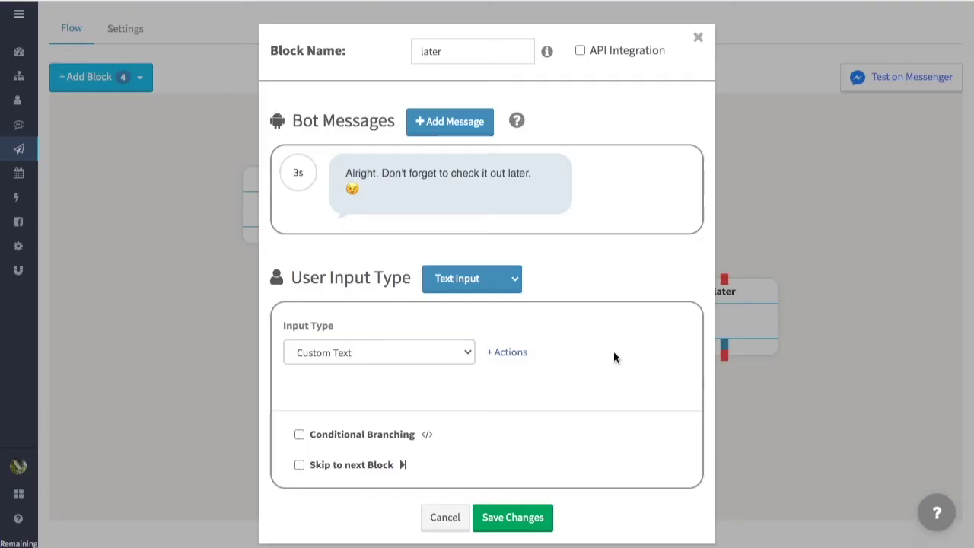
click(532, 521)
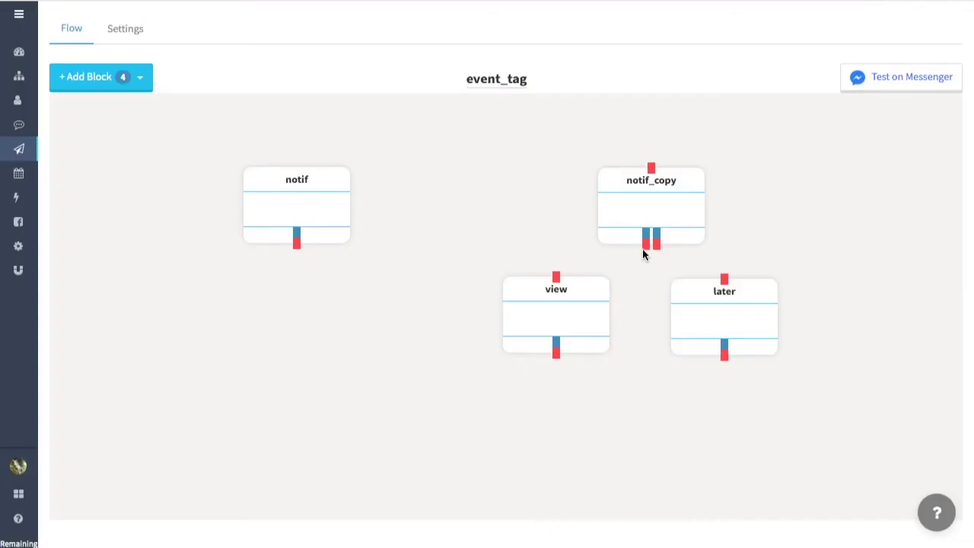
Connect notif_copy's two option outputs to the view and later blocks, and make notif_copy the flow's starting block.
drag(646, 245, 557, 280)
drag(657, 246, 739, 315)
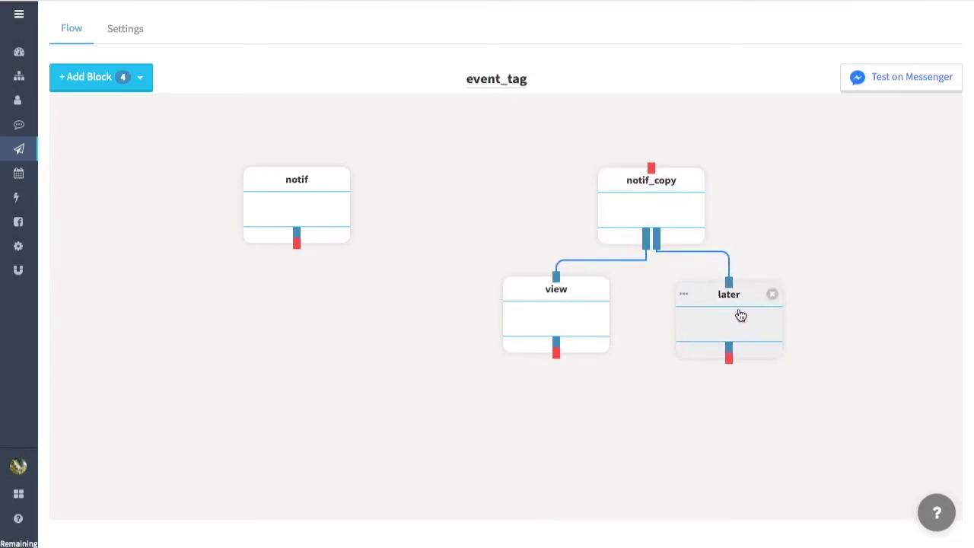
click(606, 181)
click(616, 255)
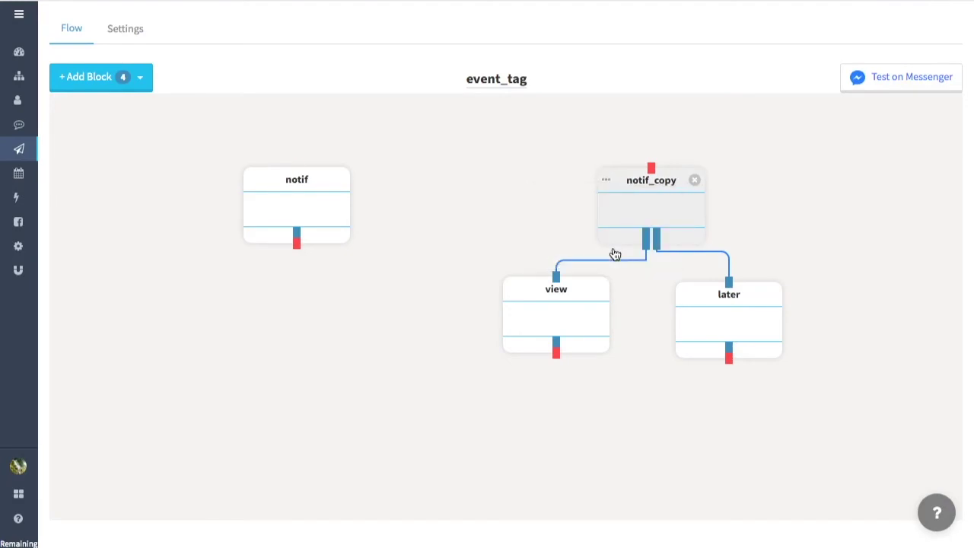
Test the branching flow on Messenger and choose View Study Guide in the AhaChat Tutorial chat.
click(925, 87)
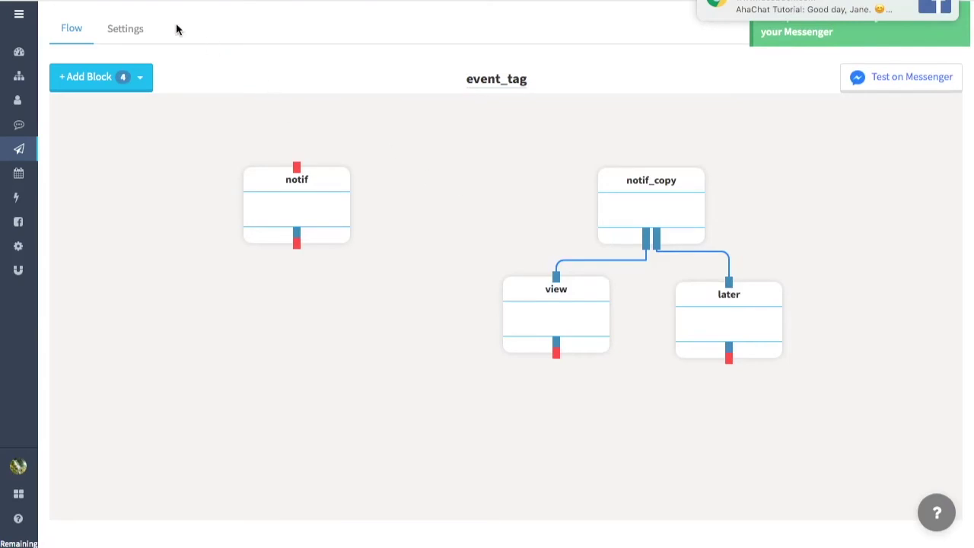
click(830, 10)
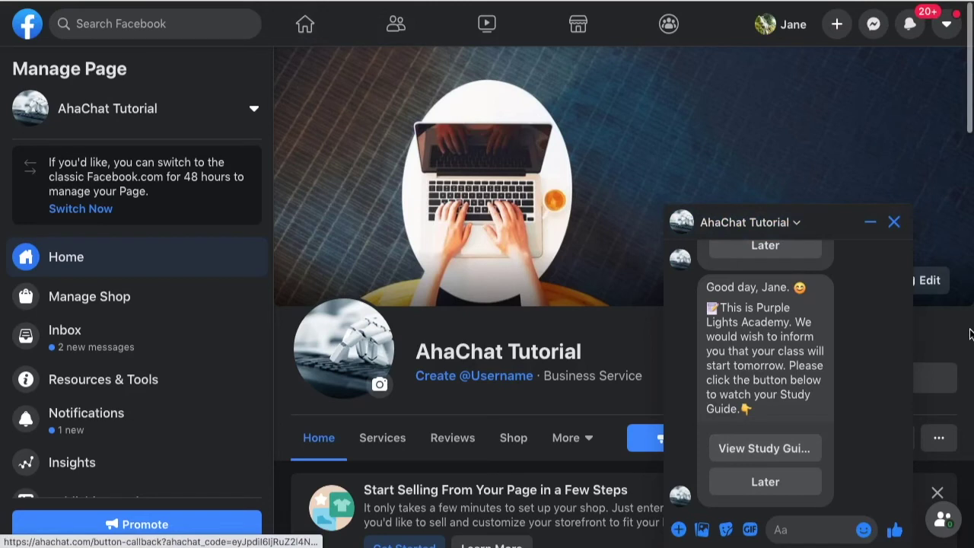
click(792, 448)
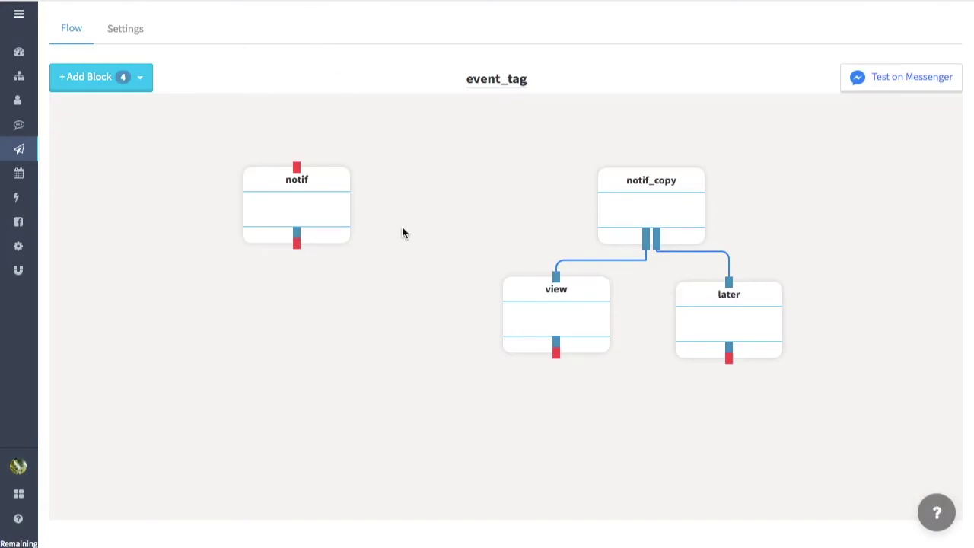
Open the options of the notif block.
mouse_move(279, 200)
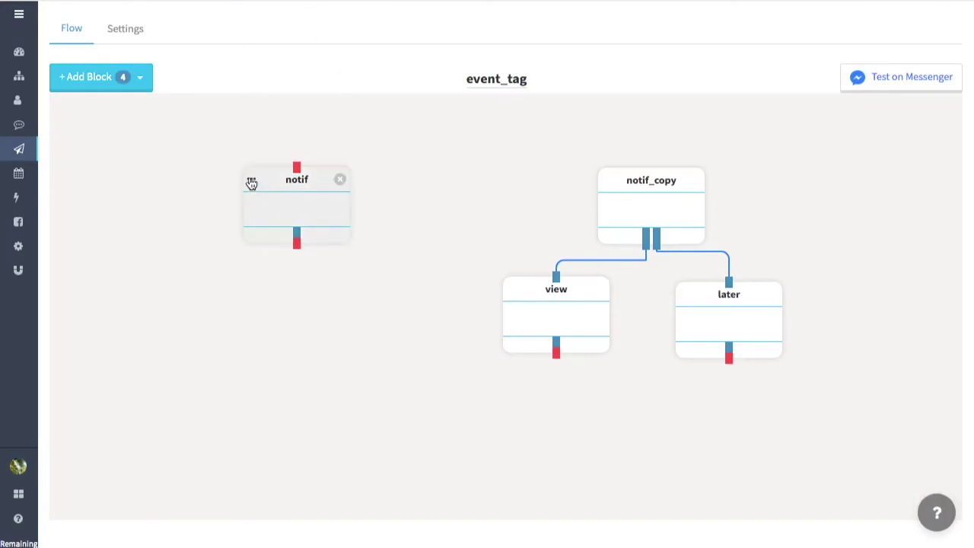
click(252, 184)
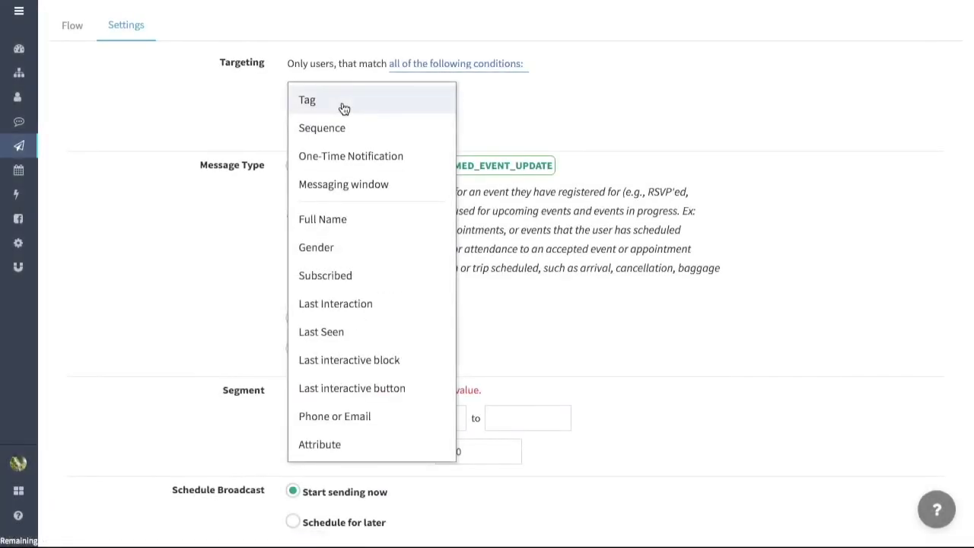
Add a targeting condition so the broadcast reaches only users whose messaging window is Outside 24h window.
click(383, 187)
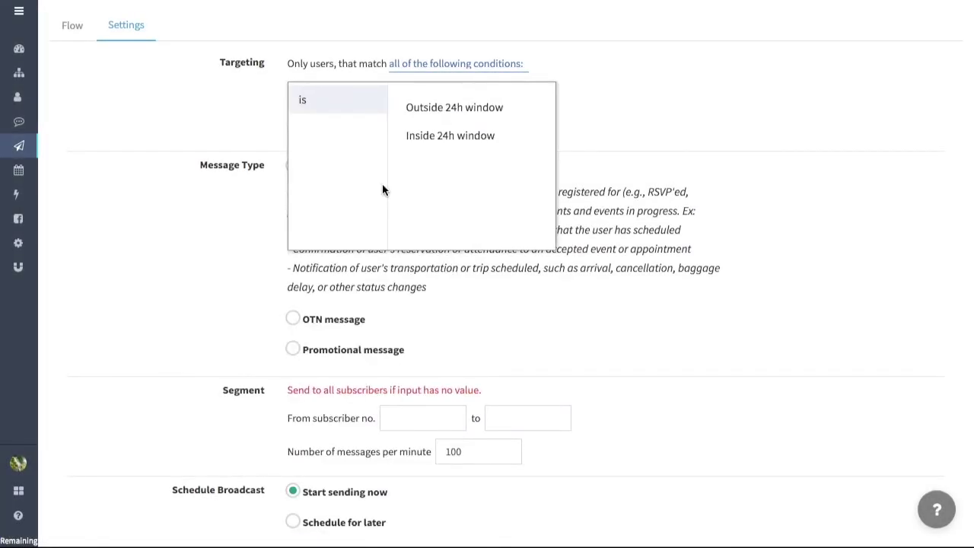
click(479, 112)
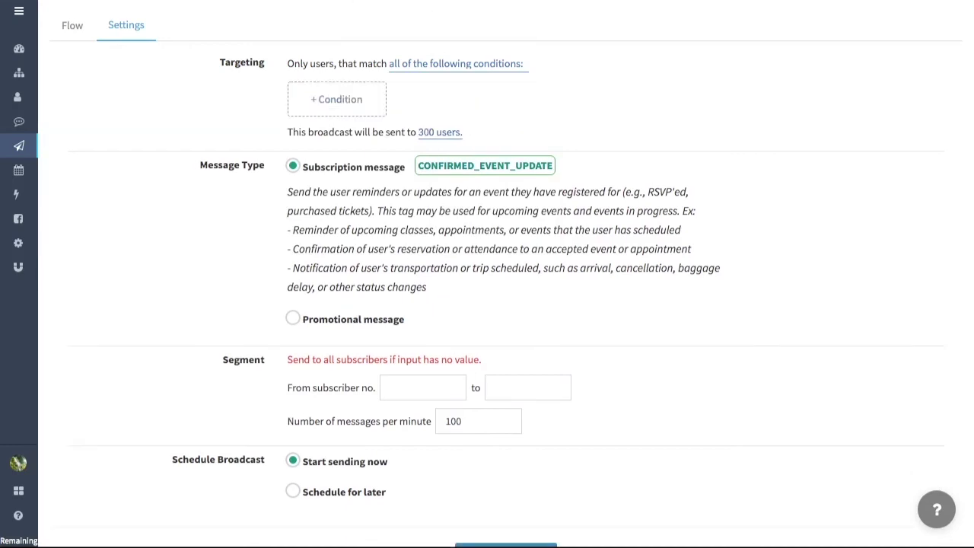
click(352, 105)
click(373, 183)
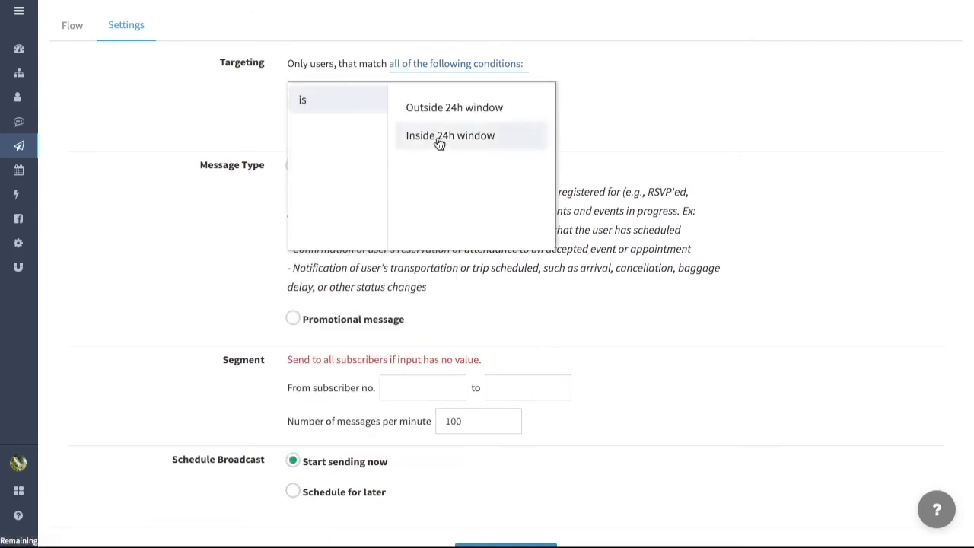
click(500, 108)
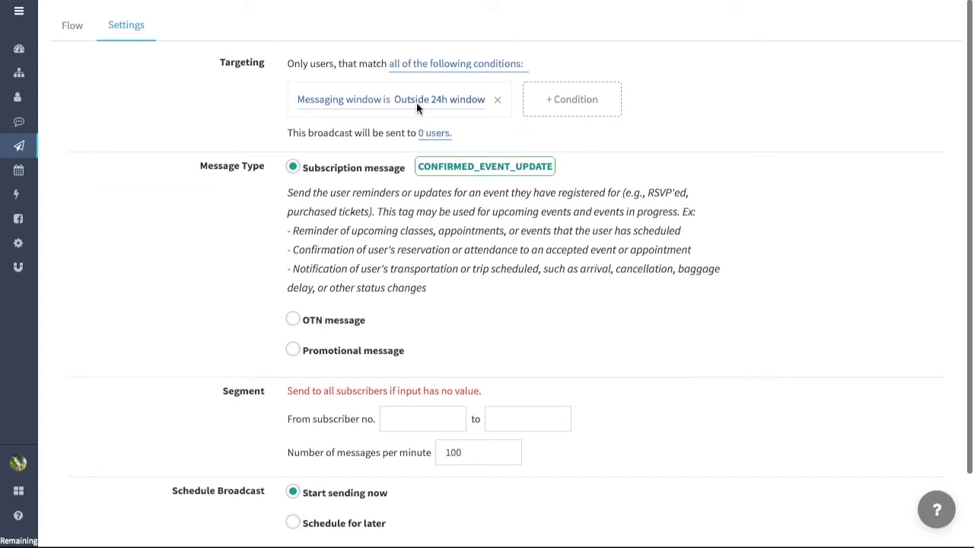
Try the Schedule for later option for the broadcast and return it to Start sending now.
scroll(550, 287, down, 2)
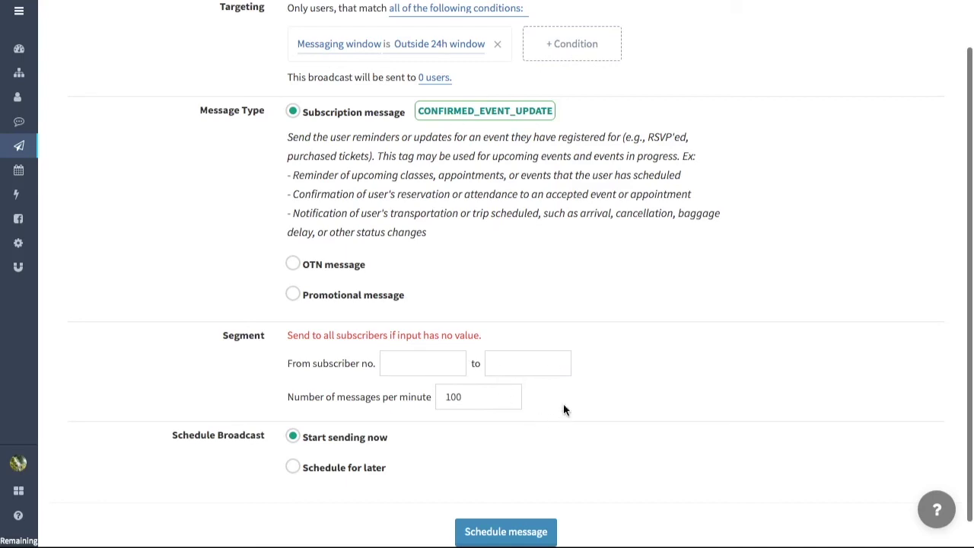
scroll(598, 451, down, 1)
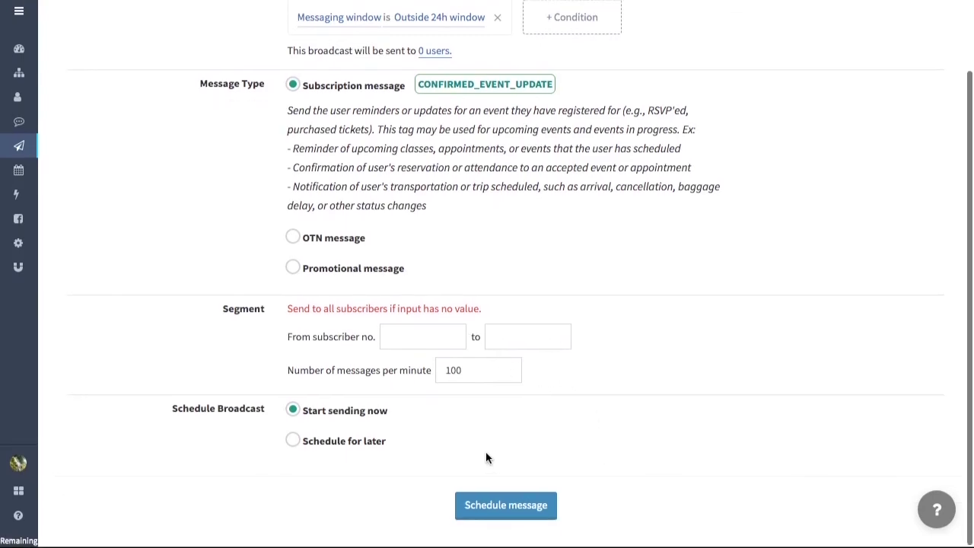
click(343, 451)
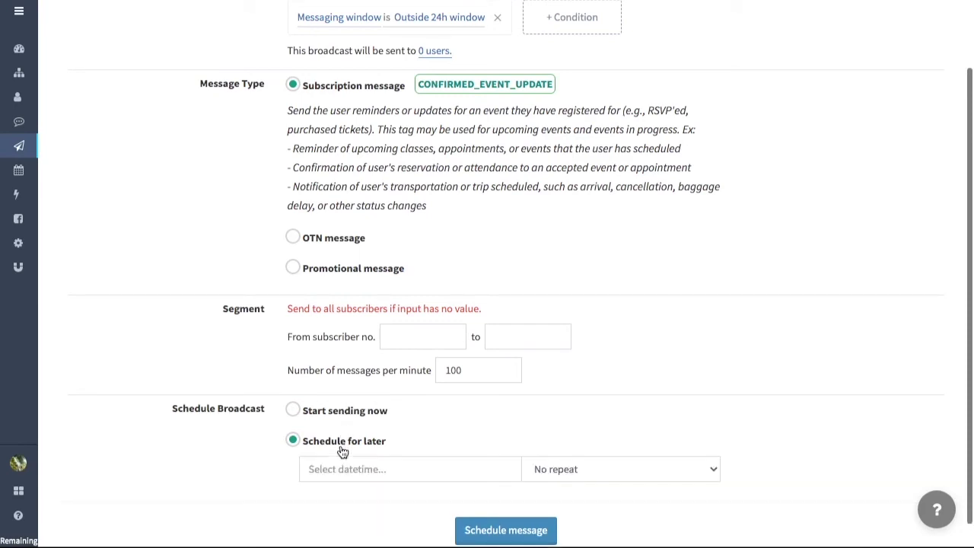
click(296, 410)
scroll(653, 317, up, 1)
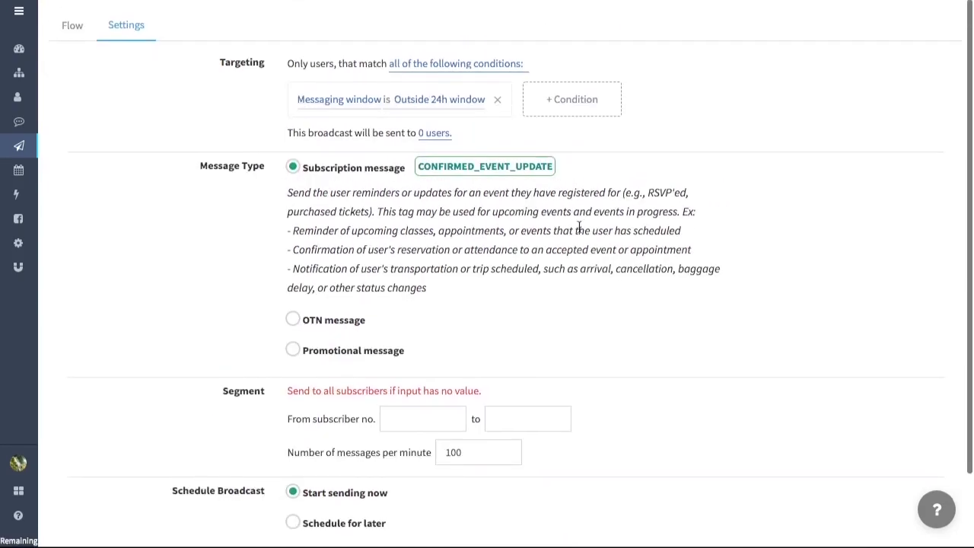
Replace the messaging window targeting condition with one requiring that Tag is new customer.
click(493, 104)
click(372, 105)
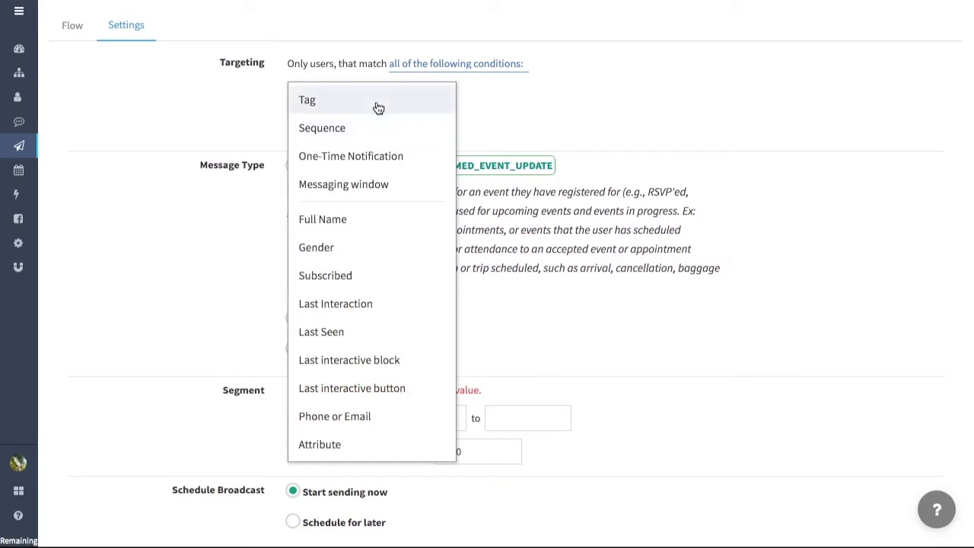
click(374, 106)
click(484, 134)
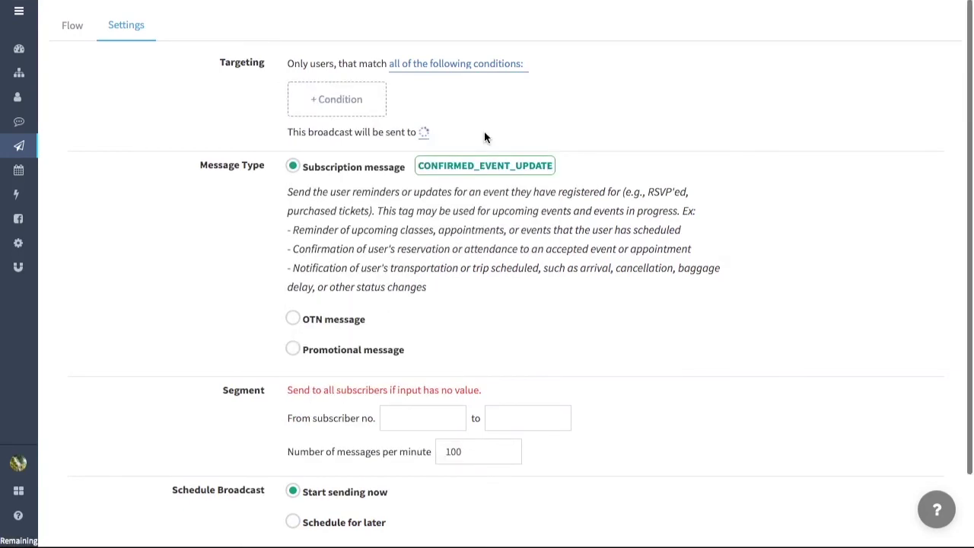
Schedule the event_tag broadcast with the Start sending now setting.
scroll(616, 350, down, 1)
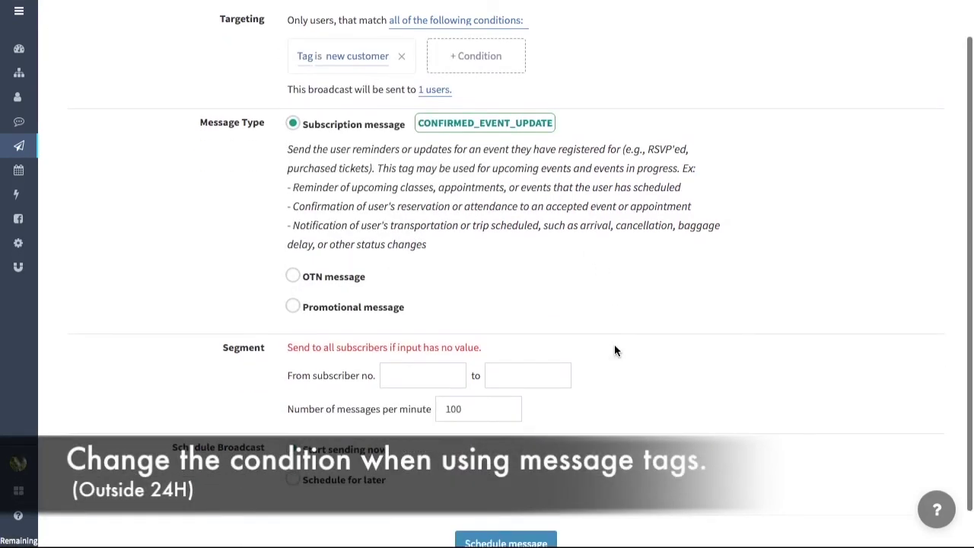
scroll(614, 344, down, 1)
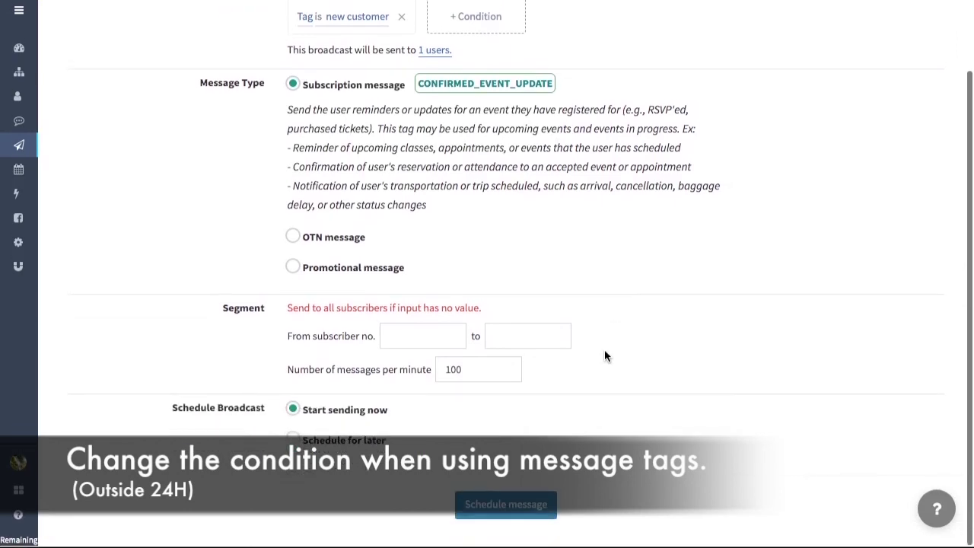
click(536, 510)
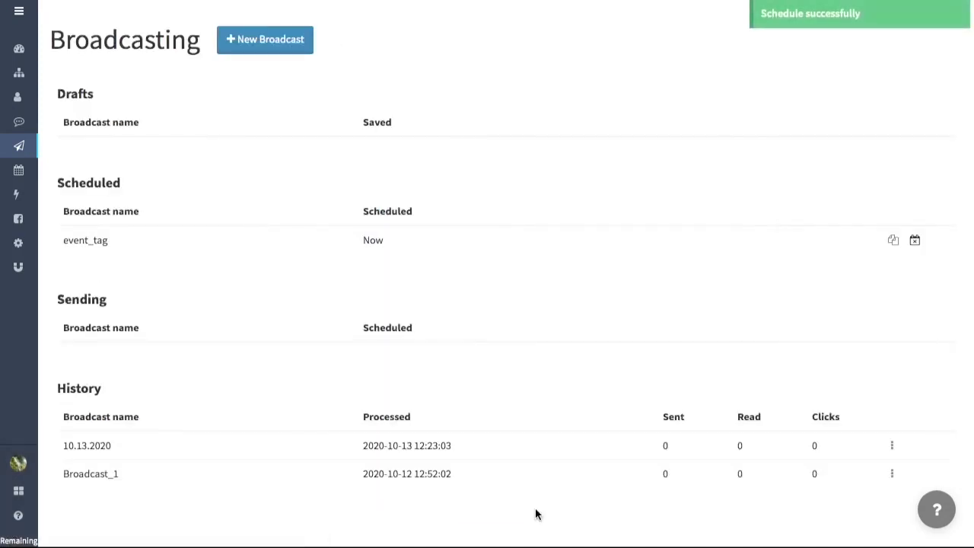